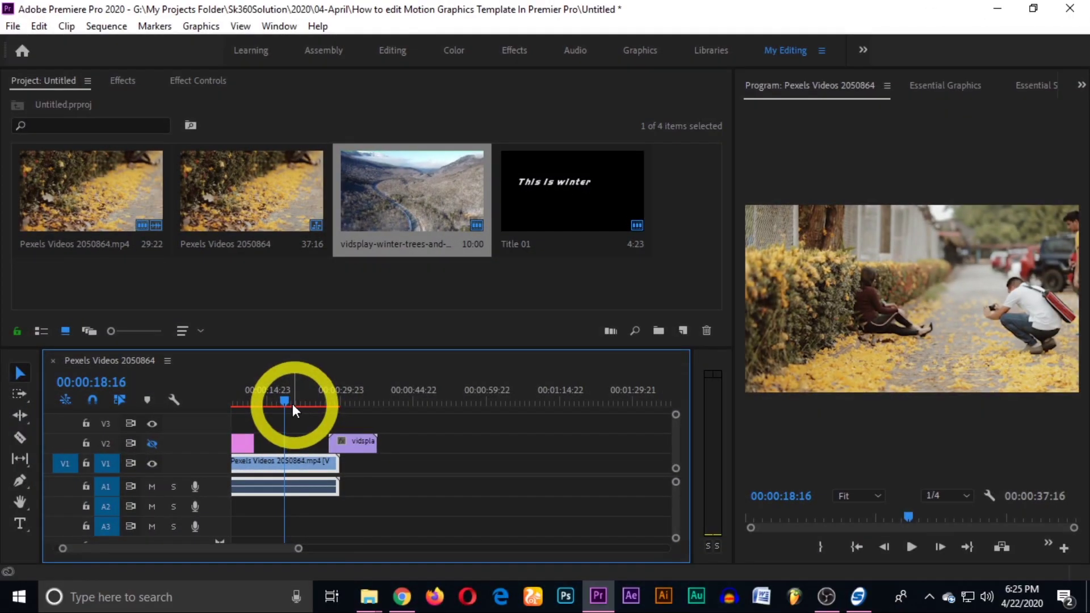
Step: Search the Effects panel for '4 color gr' and drag 4-Color Gradient onto the street clip on V1
click(129, 87)
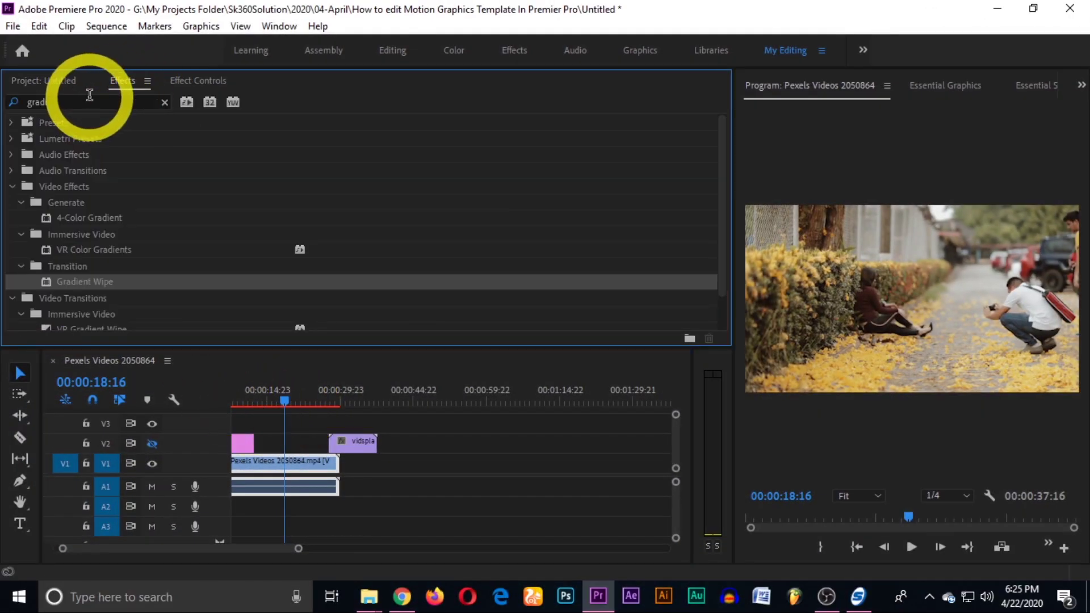
click(11, 102)
key(BackSpace)
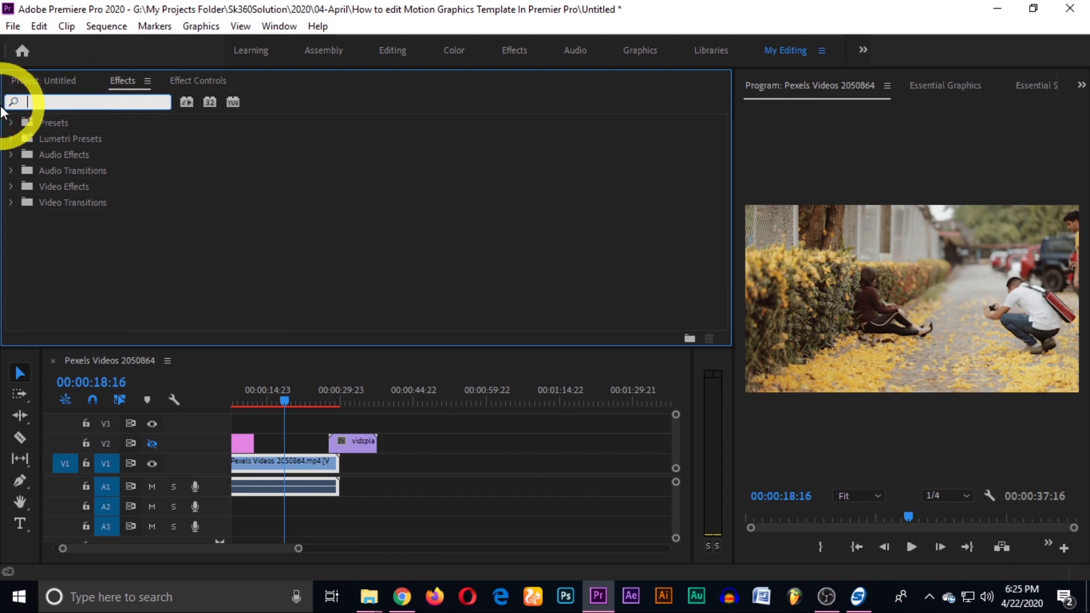
text(4 color gra)
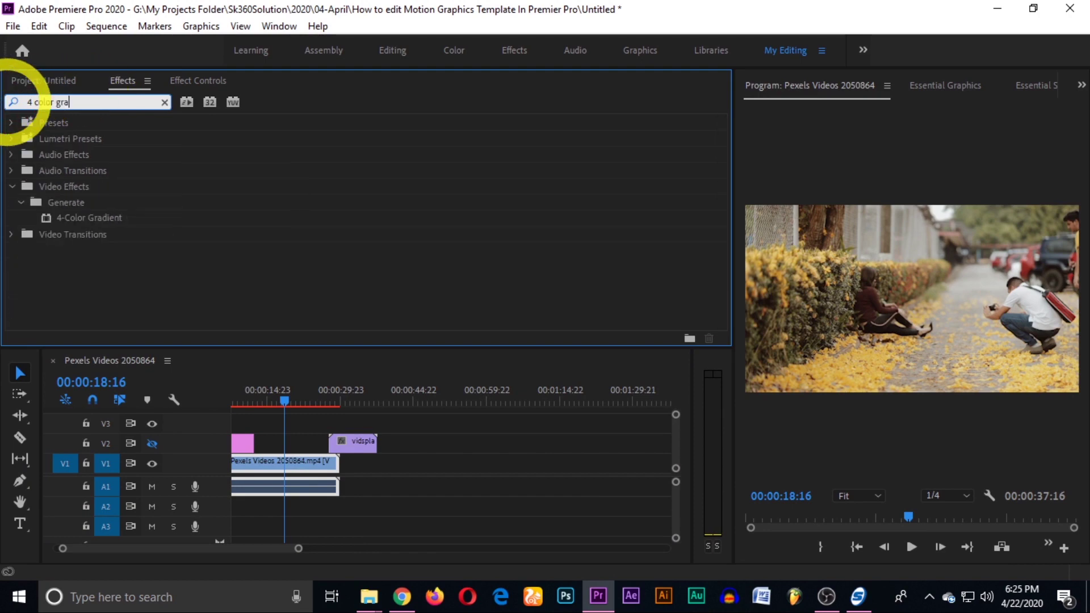
click(100, 216)
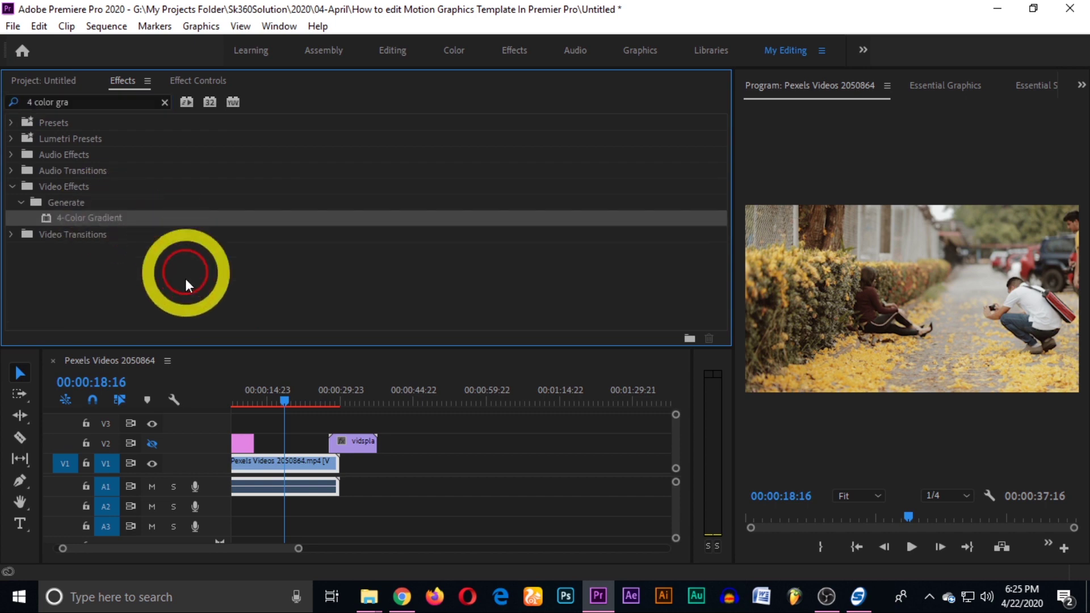
drag(108, 223, 271, 462)
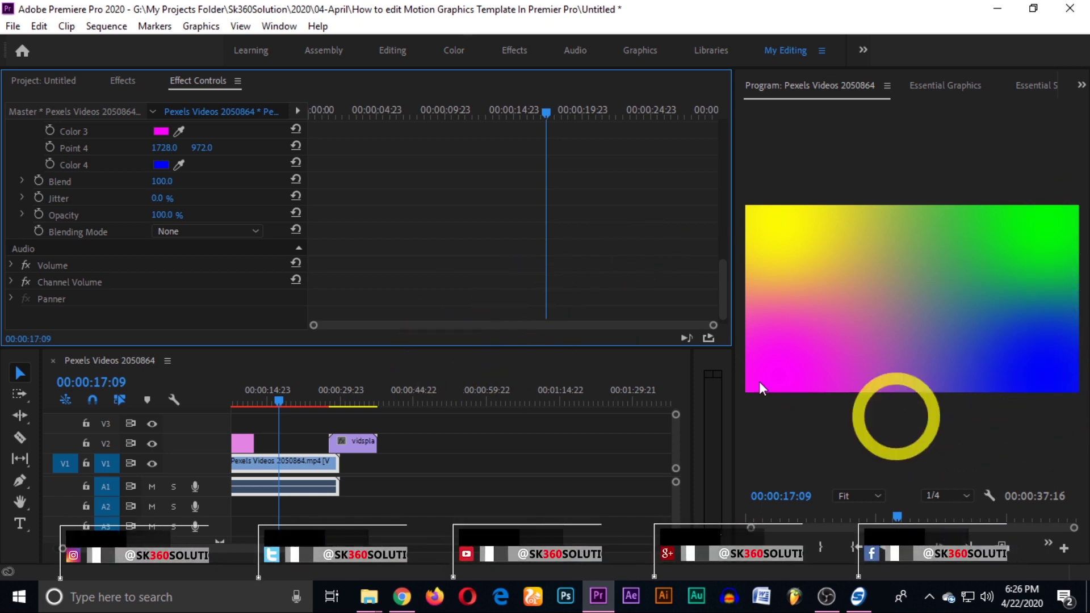
Step: Set the 4-Color Gradient's blending mode to Overlay, briefly comparing it with Screen
scroll(182, 296, up, 3)
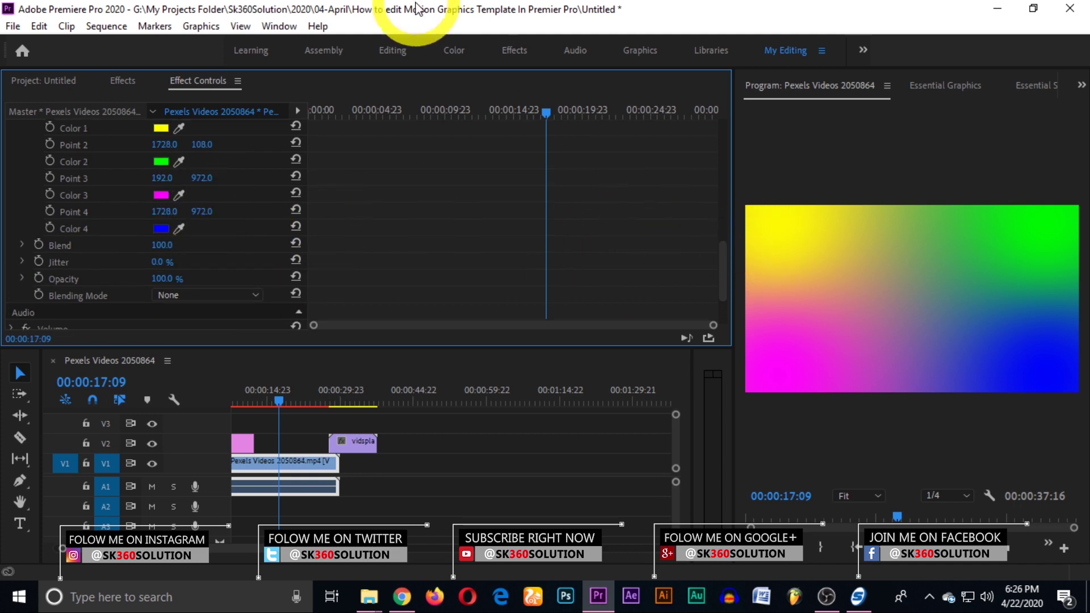
scroll(235, 256, up, 1)
scroll(234, 250, down, 3)
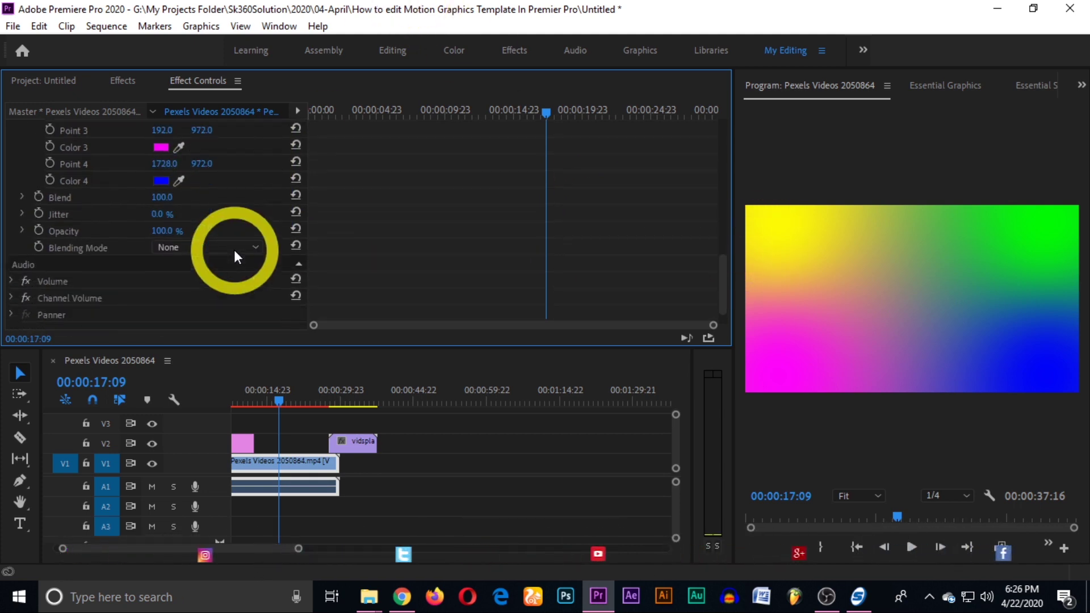
click(200, 251)
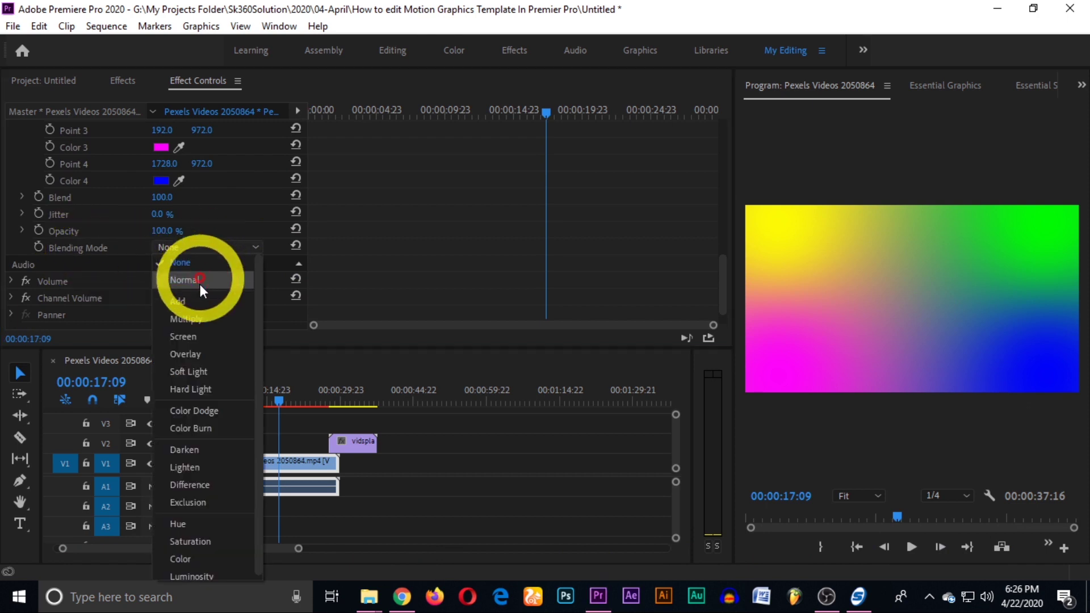
click(189, 358)
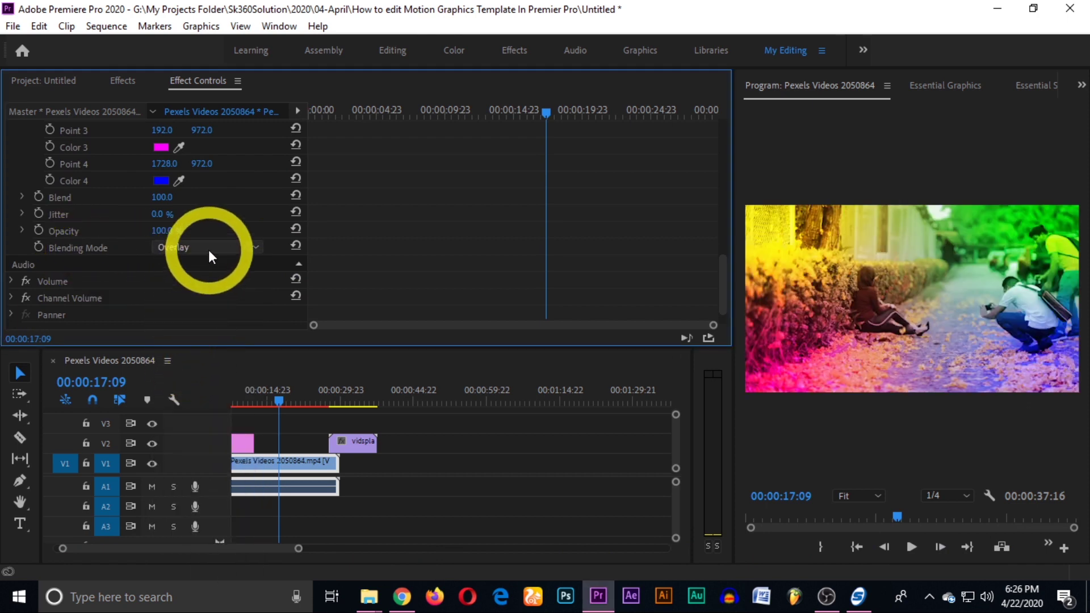
click(209, 255)
click(207, 343)
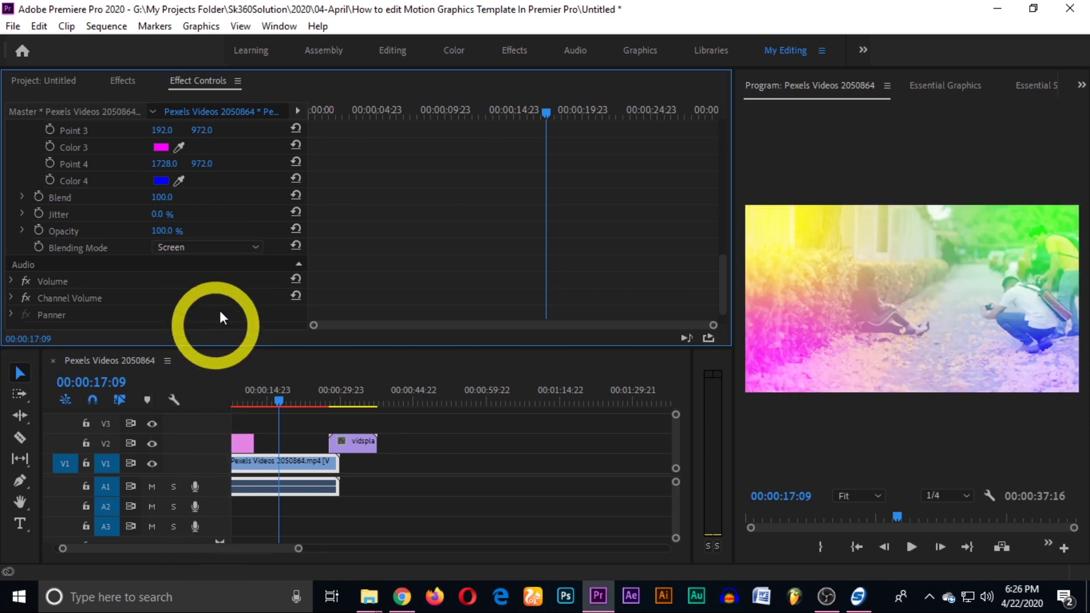
click(218, 250)
click(210, 350)
click(869, 317)
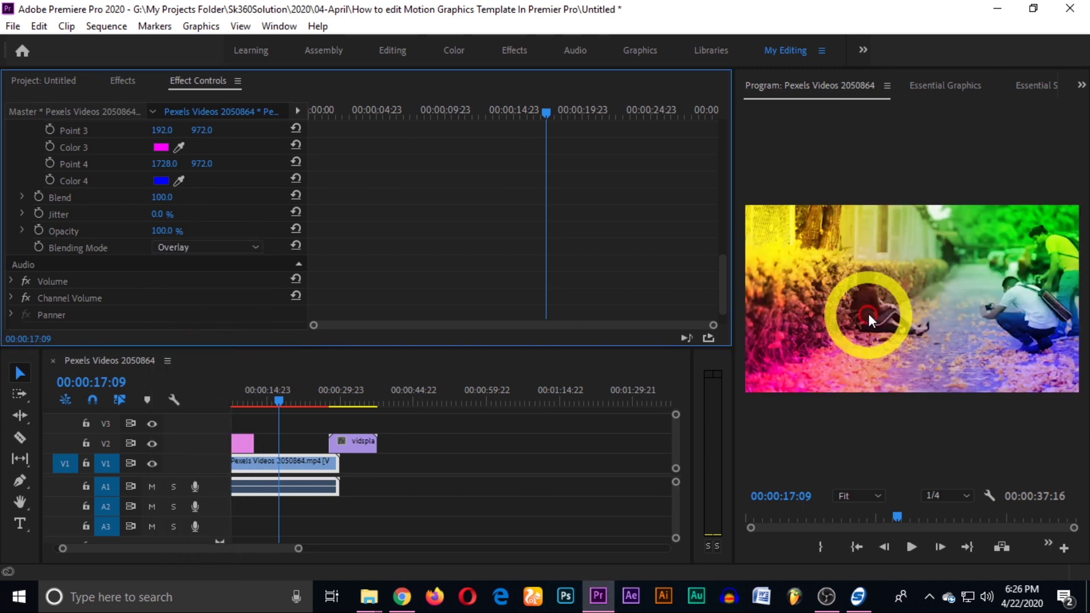
key(grave)
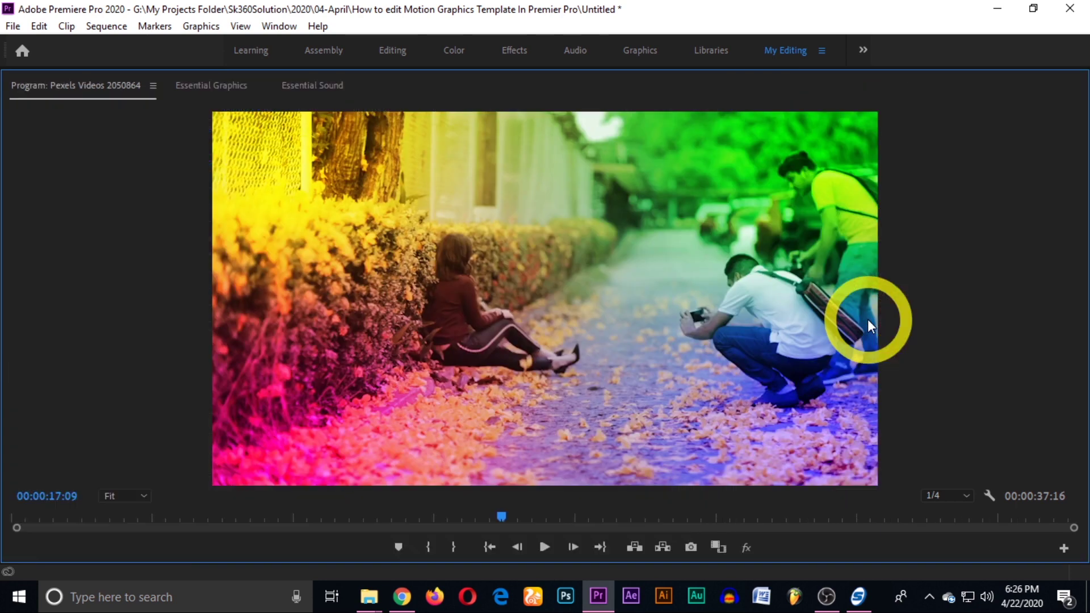
key(space)
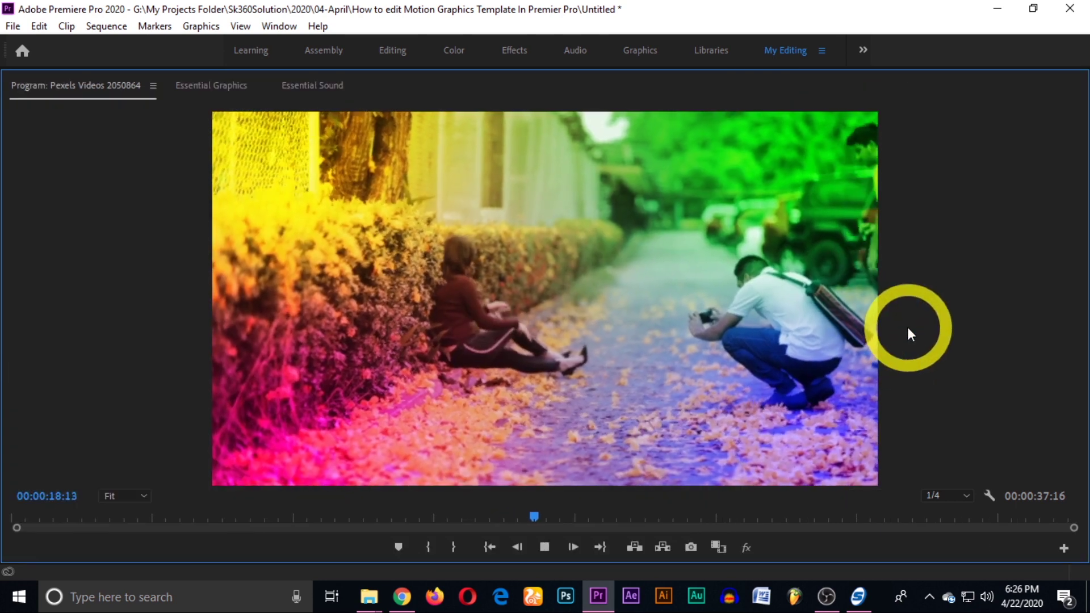
key(space)
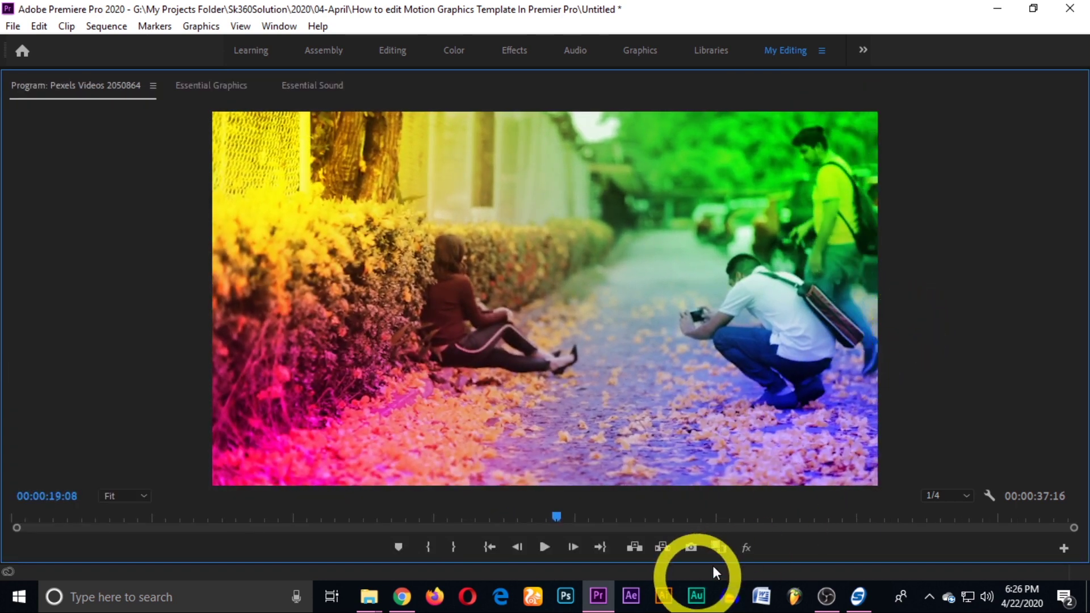
click(745, 546)
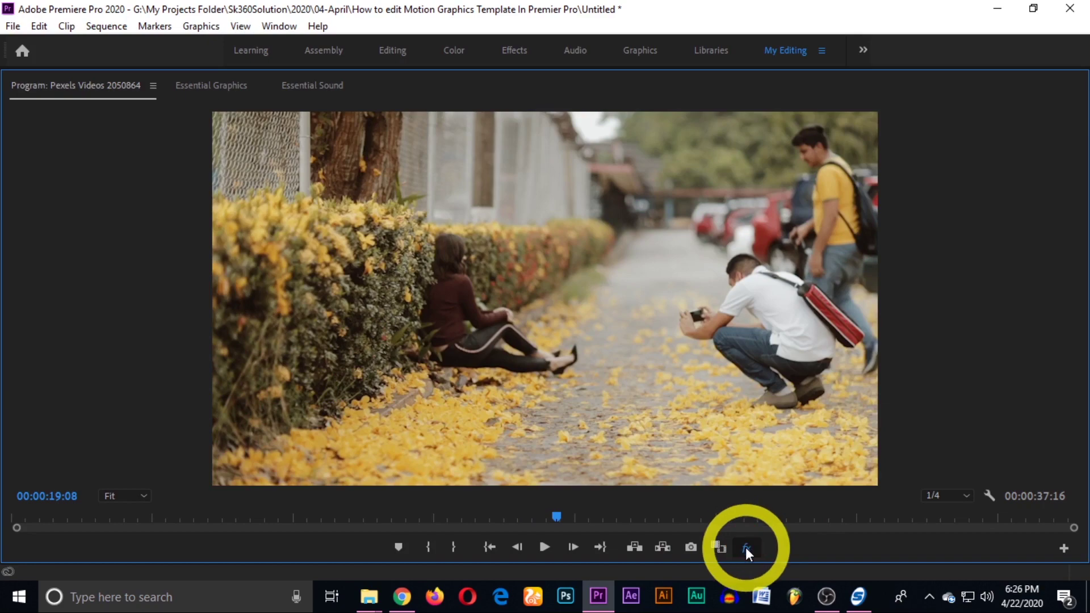
click(745, 548)
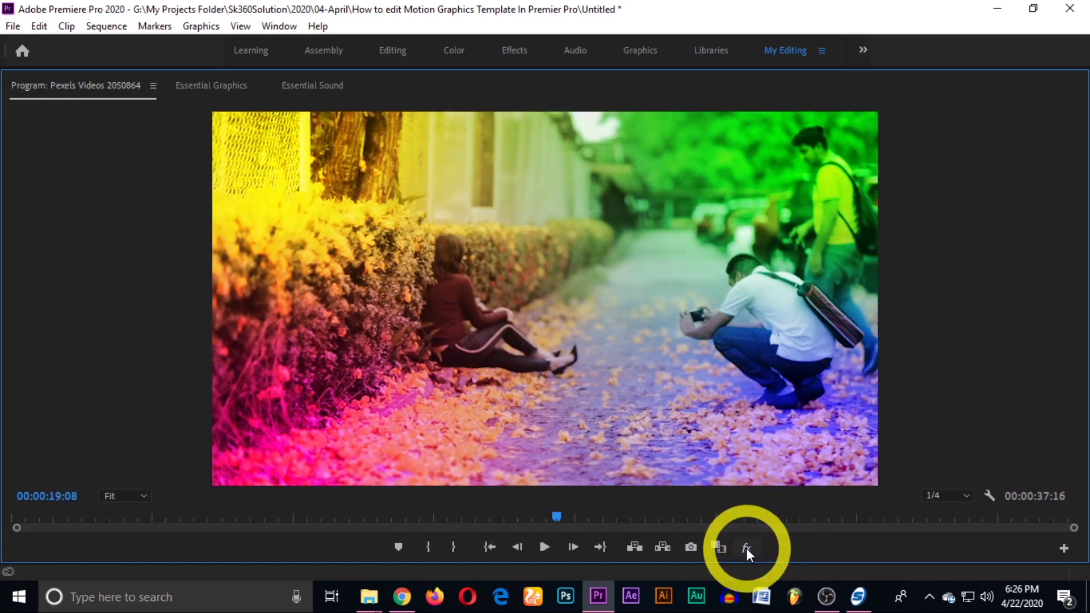
key(space)
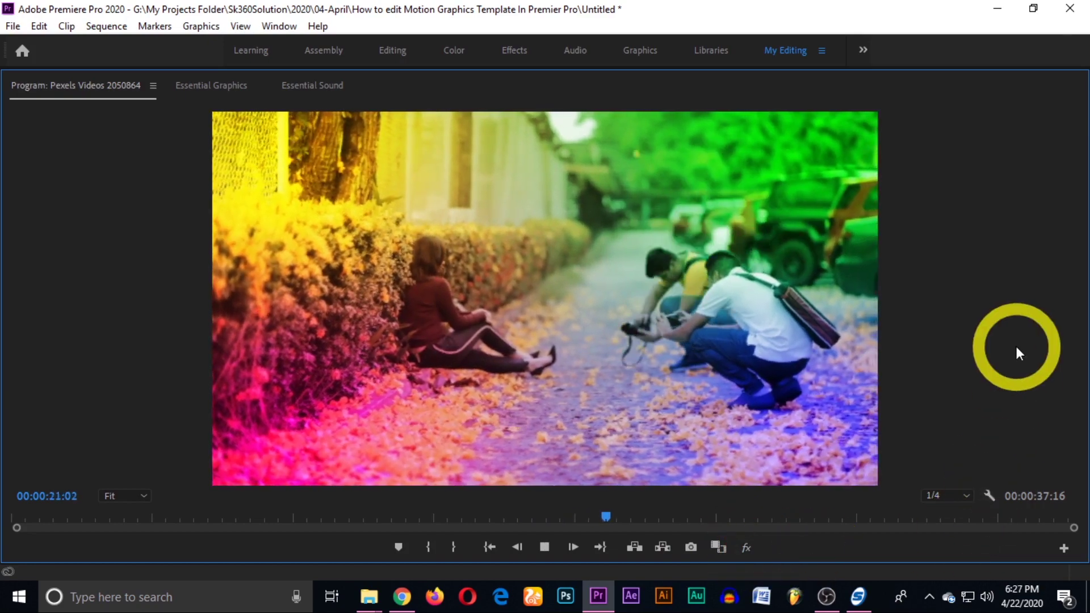
key(space)
key(grave)
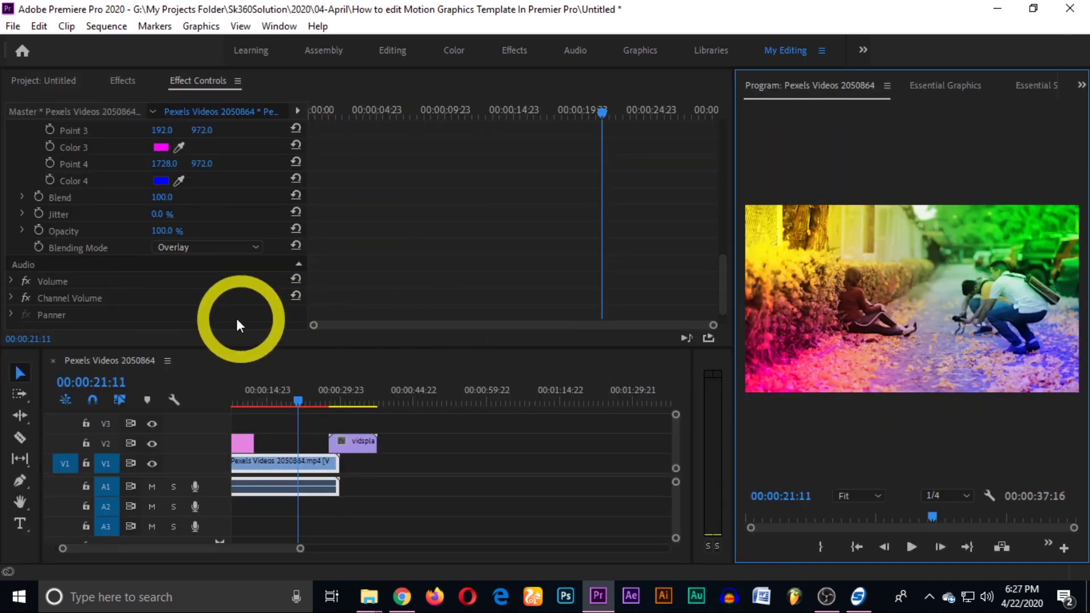
Step: Soften the gradient's opacity with an exact value and play the clip to preview it
scroll(175, 301, up, 2)
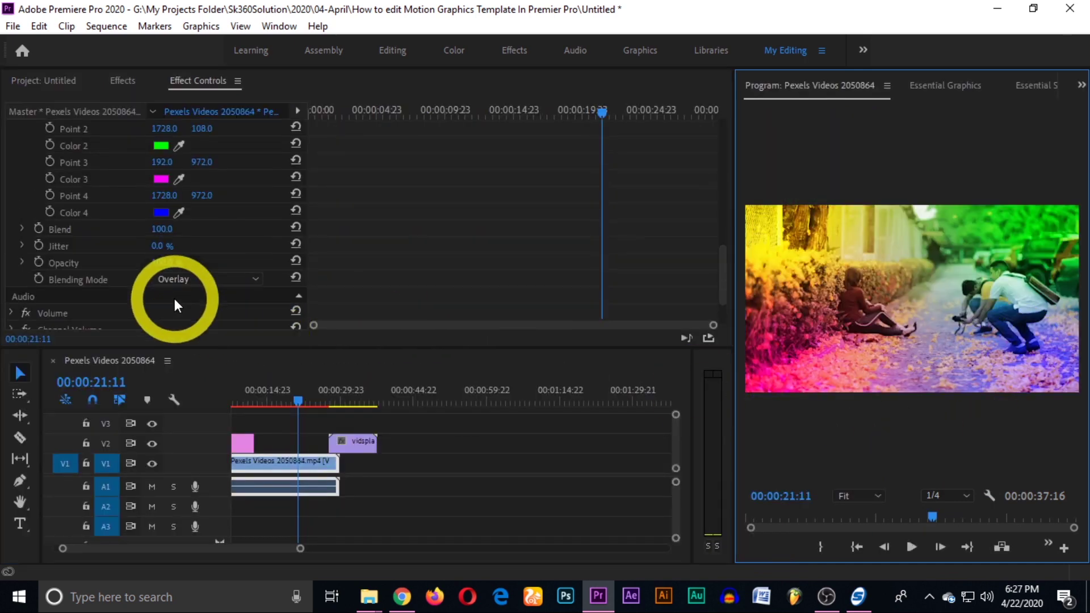
mouse_move(164, 263)
mouse_down()
mouse_move(172, 279)
mouse_move(162, 270)
mouse_move(175, 262)
mouse_up()
click(171, 262)
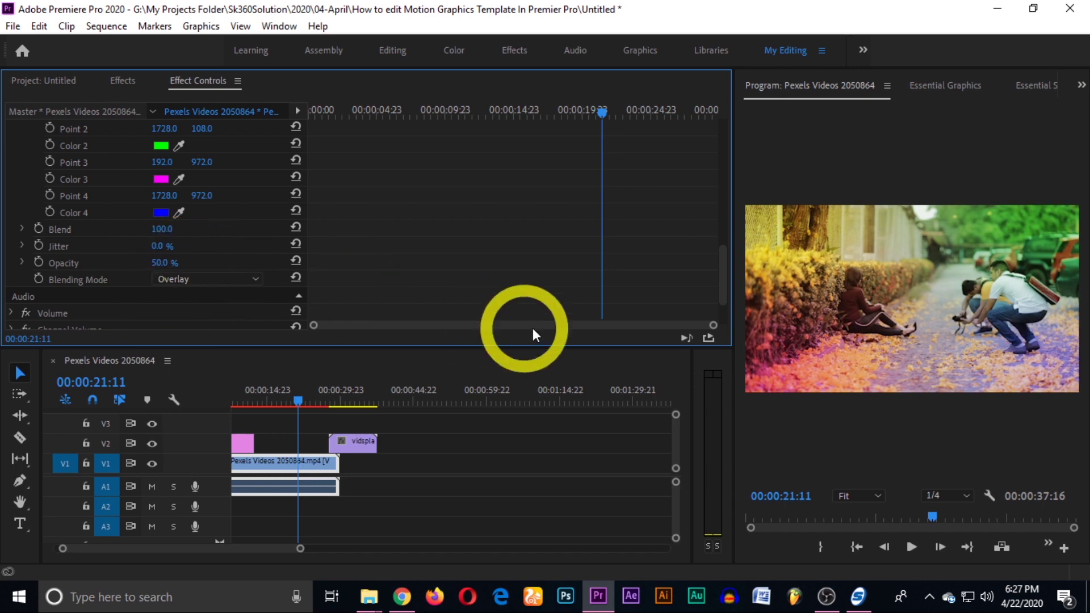
key(space)
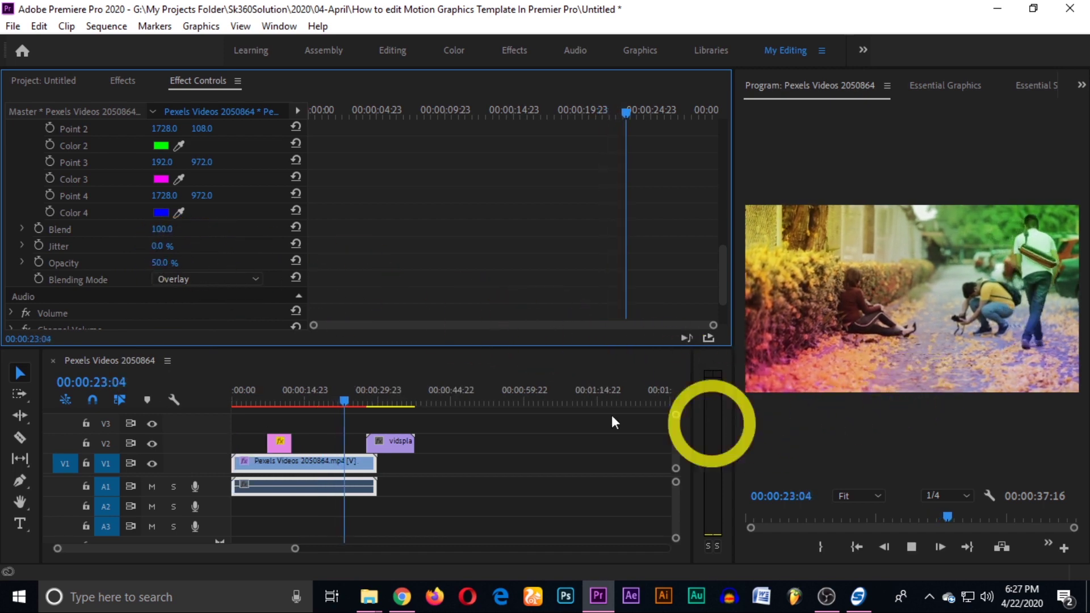
key(space)
Step: Toggle the 4-Color Gradient off and back on to compare, then play the tinted sequence
scroll(6, 193, up, 3)
scroll(6, 190, up, 2)
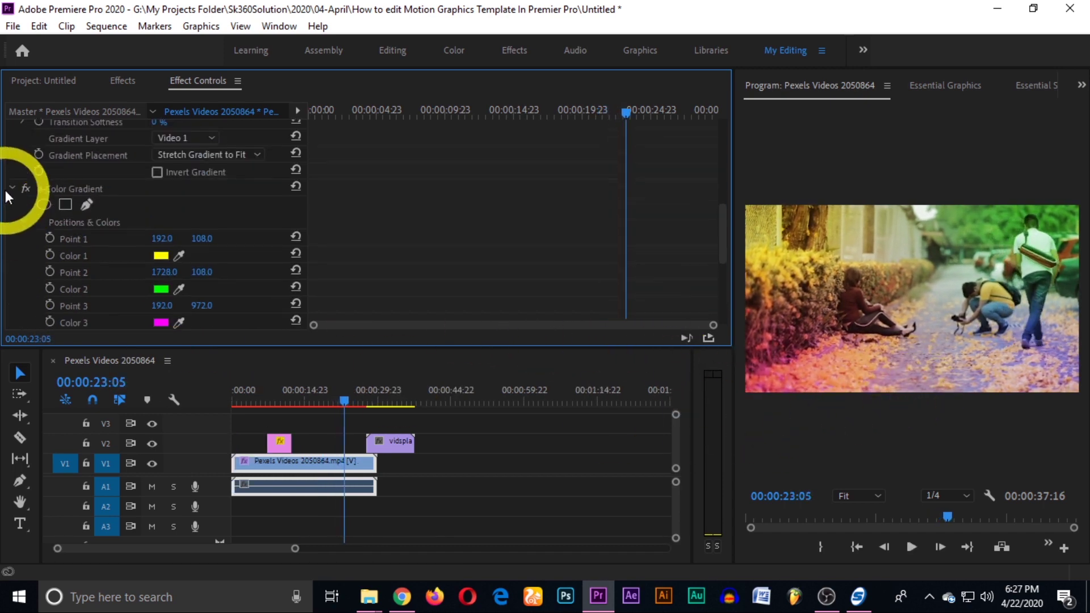
click(25, 187)
click(27, 188)
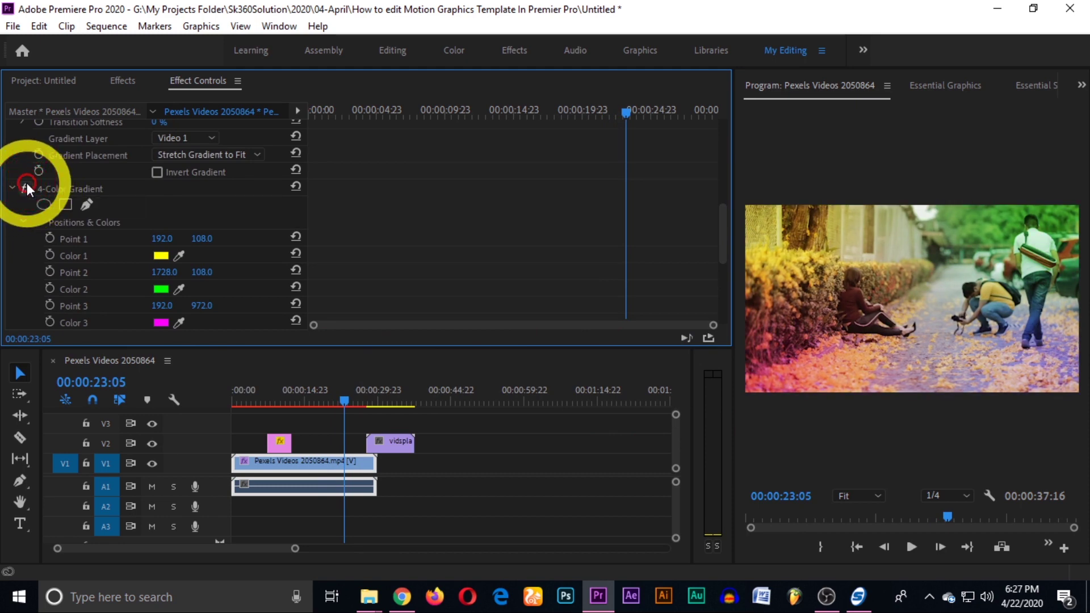
key(space)
key(space)
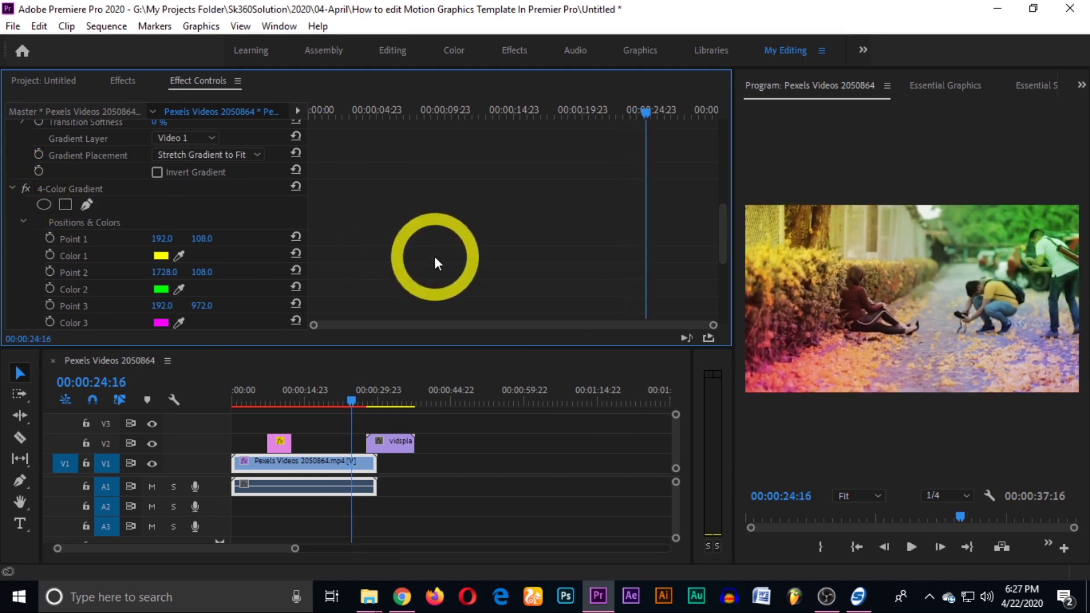
scroll(434, 257, down, 2)
scroll(421, 284, down, 1)
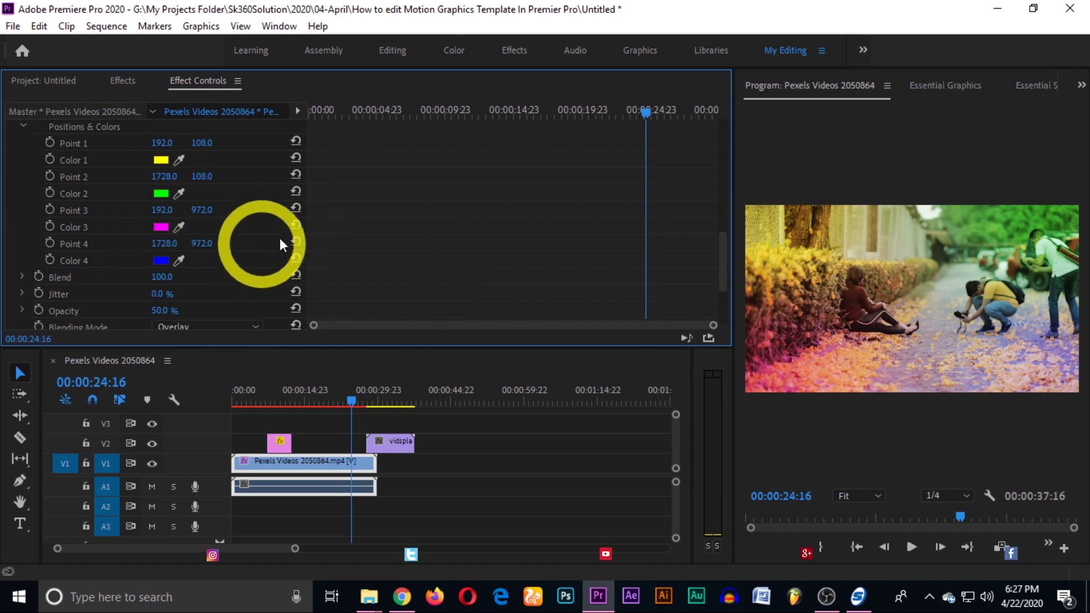
scroll(338, 245, down, 2)
scroll(253, 240, up, 3)
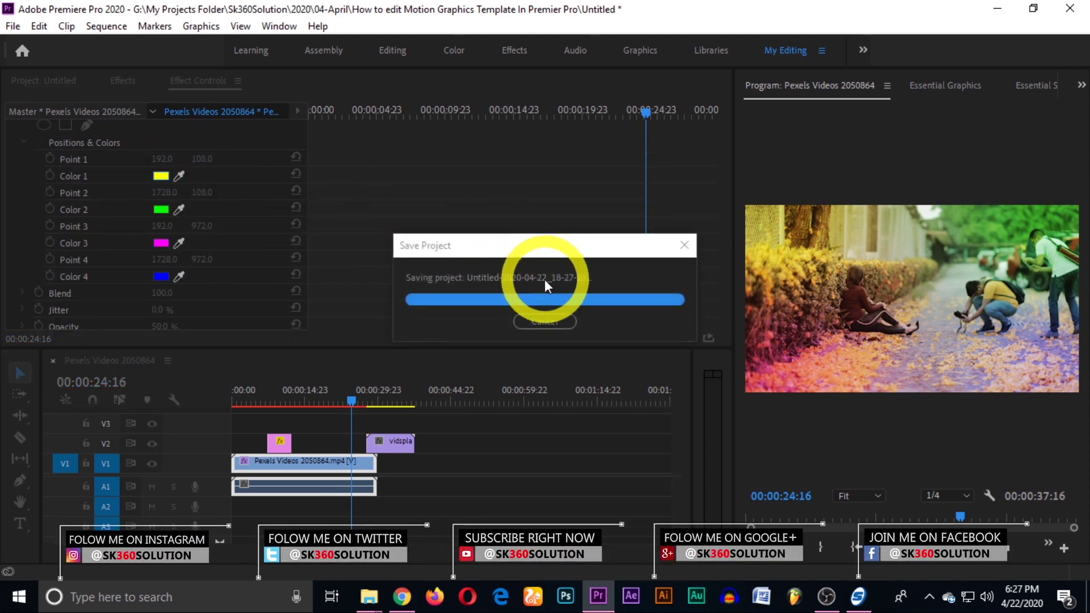
Step: Set gradient Color 1 to cyan and Color 2 to a muted purple
click(161, 176)
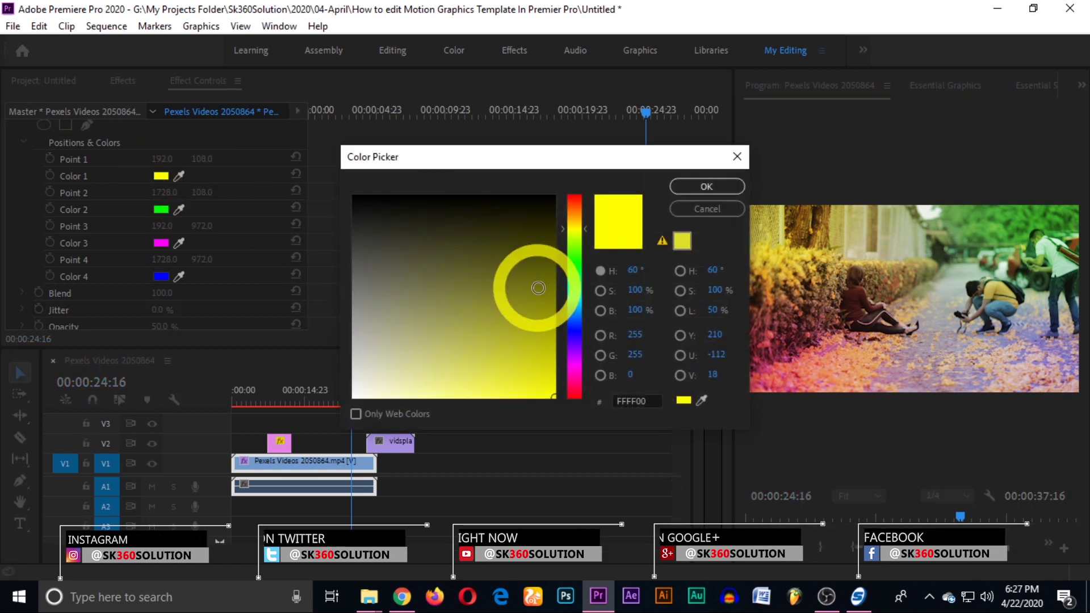
click(575, 293)
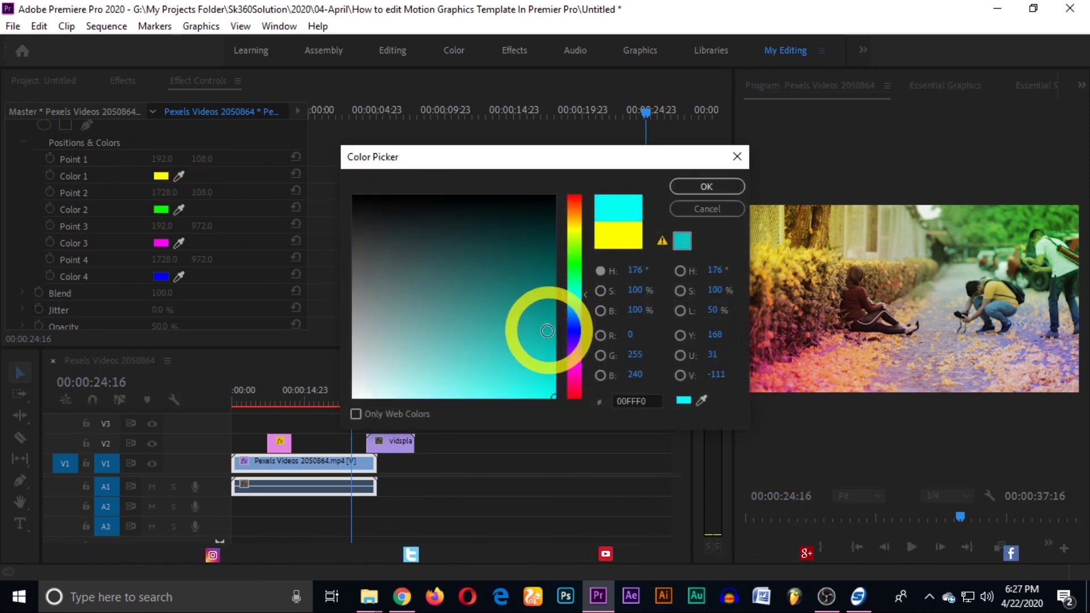
click(707, 191)
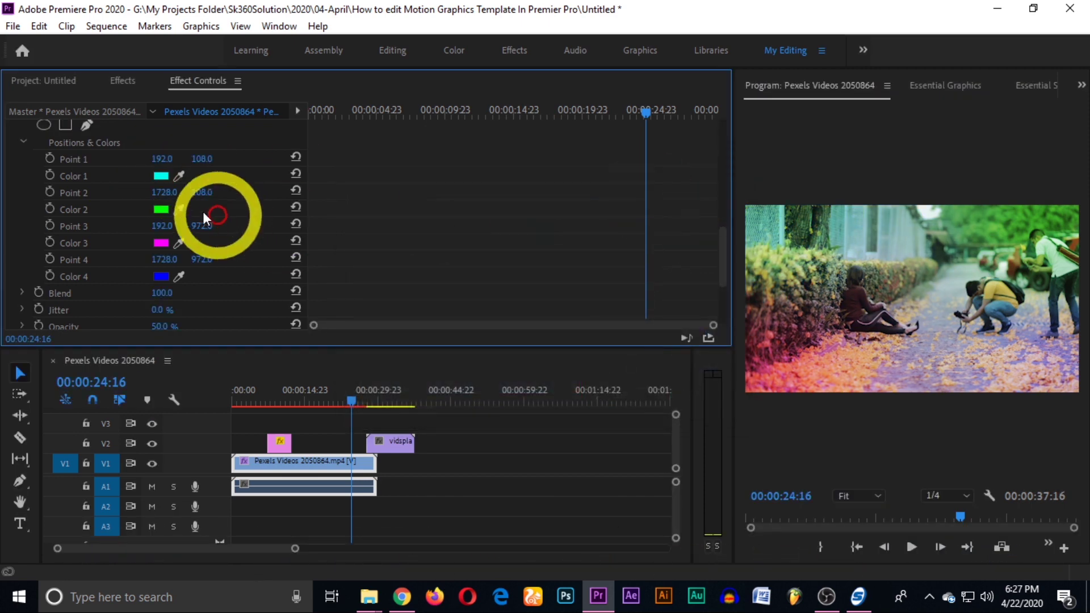
click(159, 209)
click(578, 358)
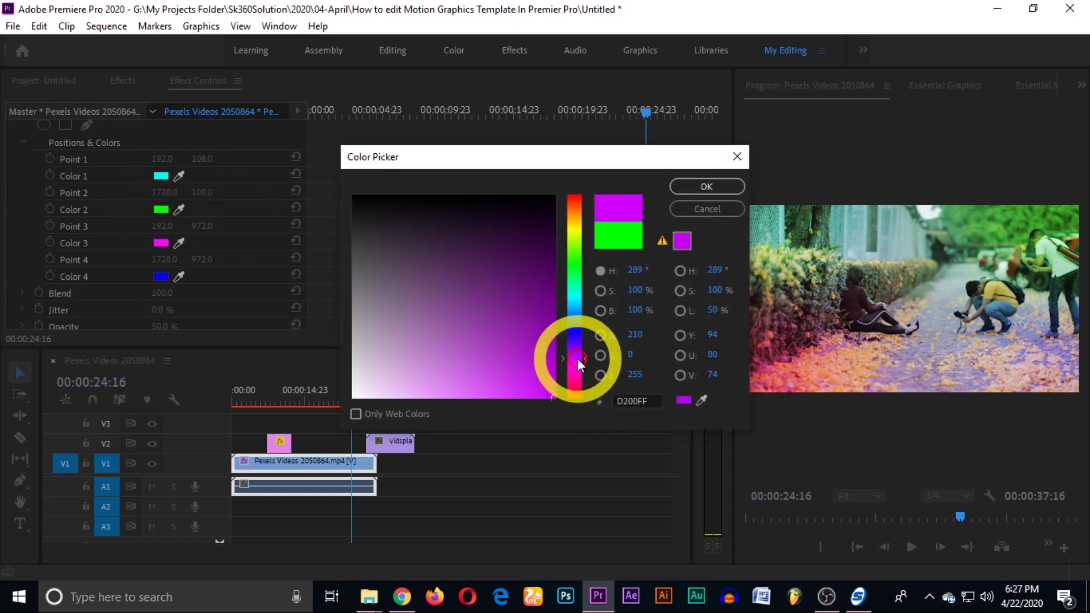
drag(514, 342, 502, 355)
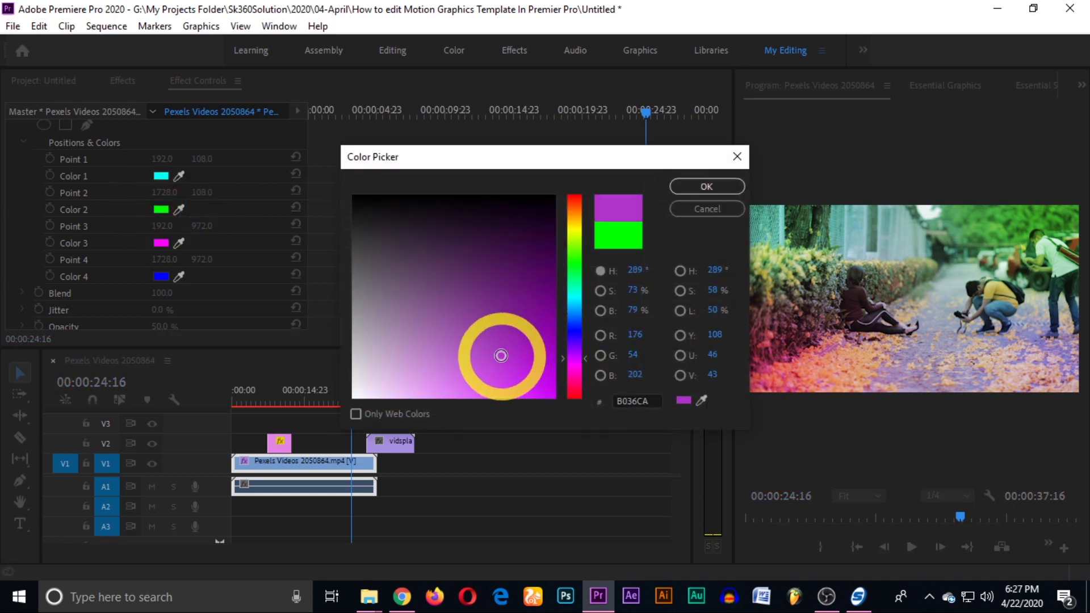
click(695, 187)
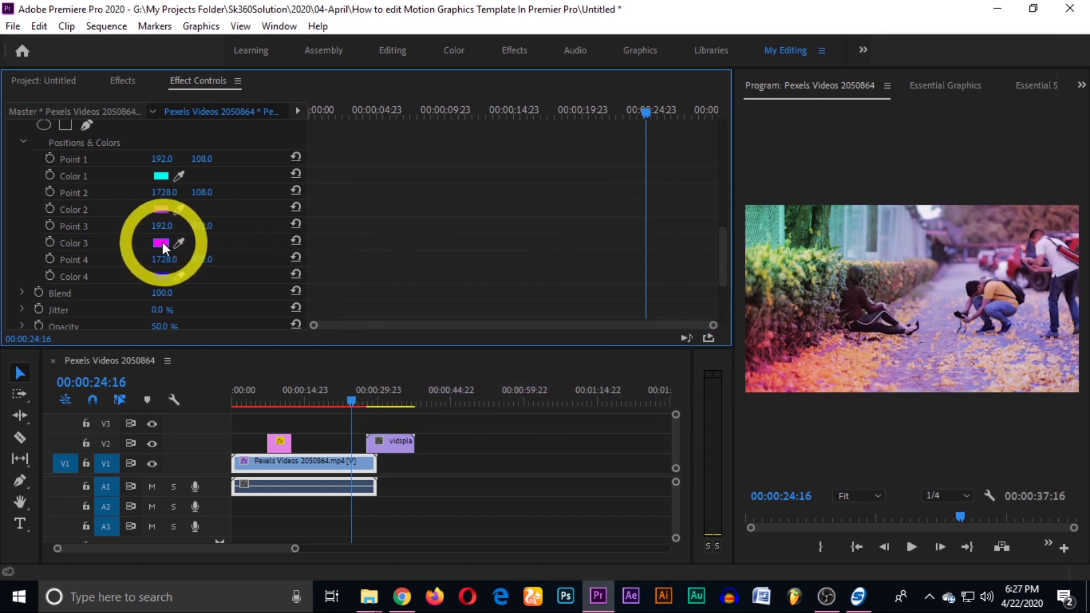
Step: Set gradient Color 3 to yellow and Color 4 to light blue
click(161, 243)
drag(585, 307, 574, 231)
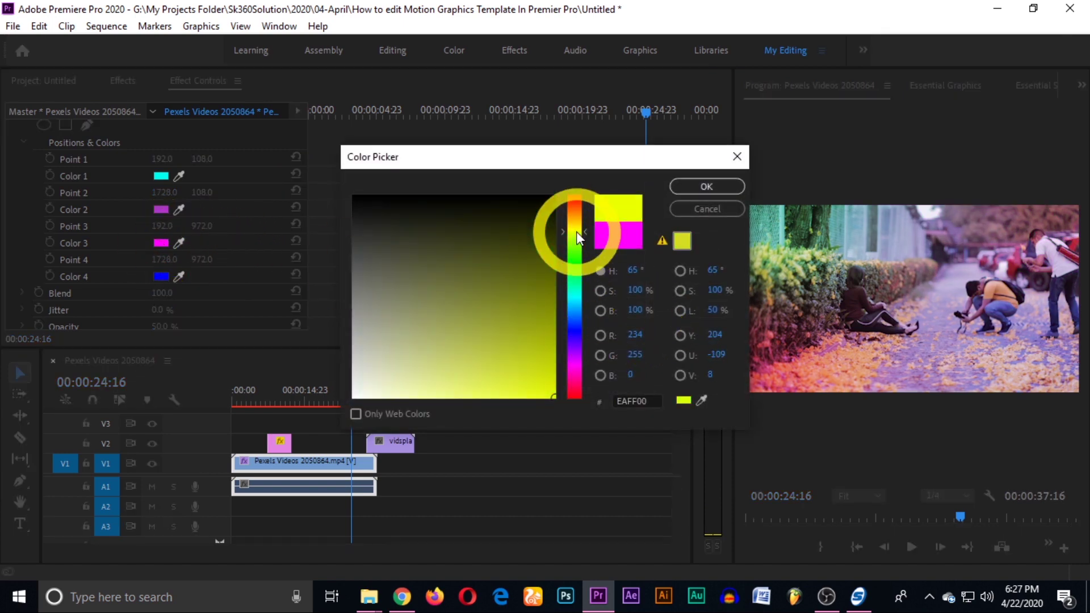
click(550, 389)
click(705, 187)
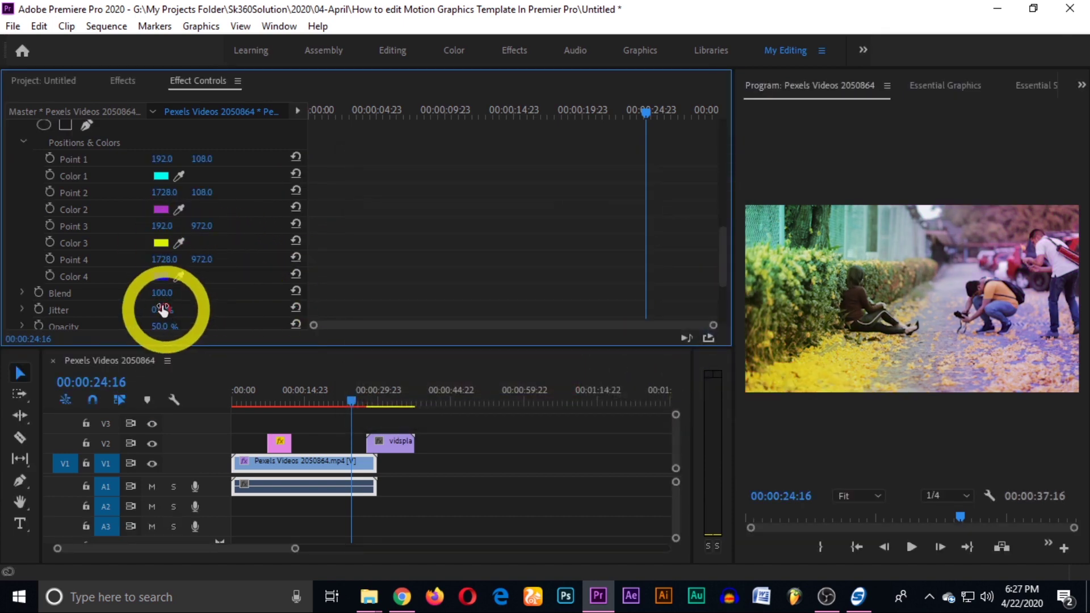
click(161, 277)
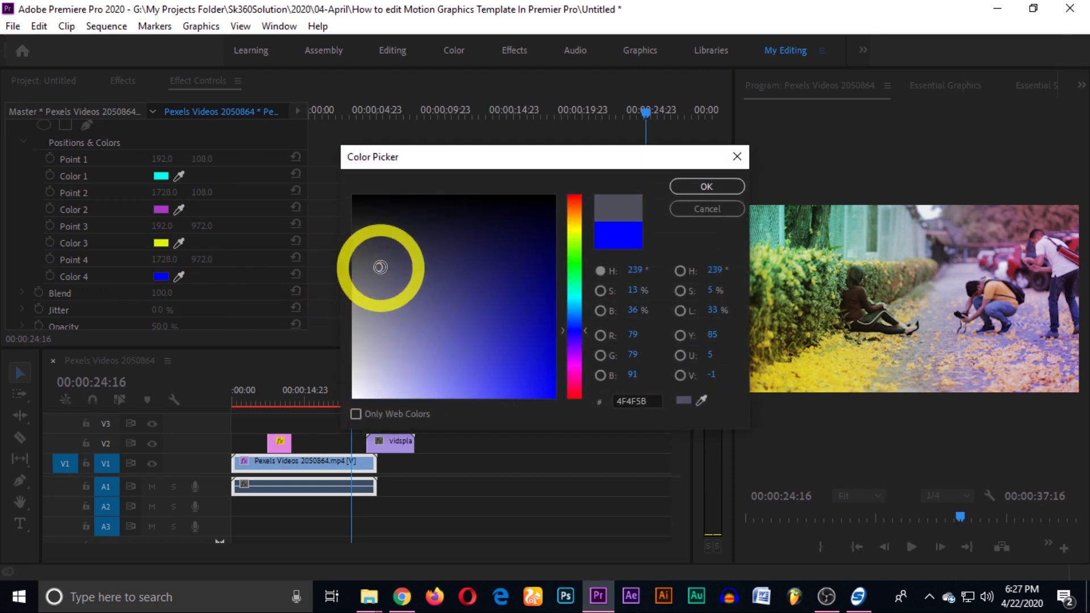
drag(391, 290, 488, 285)
click(575, 360)
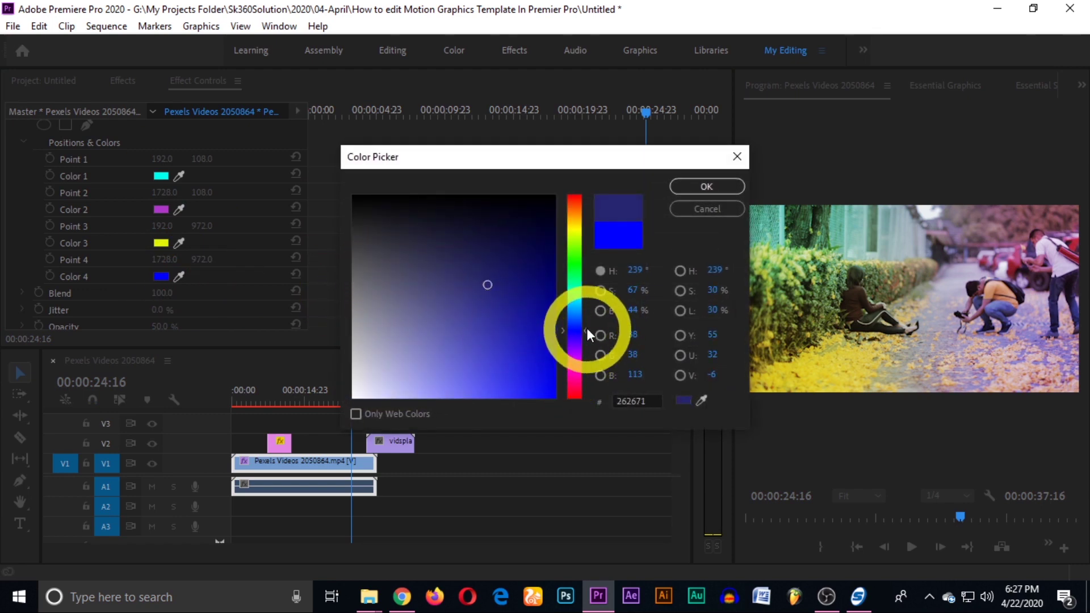
mouse_move(586, 331)
mouse_down()
mouse_move(586, 234)
mouse_move(587, 312)
mouse_up()
drag(487, 284, 431, 355)
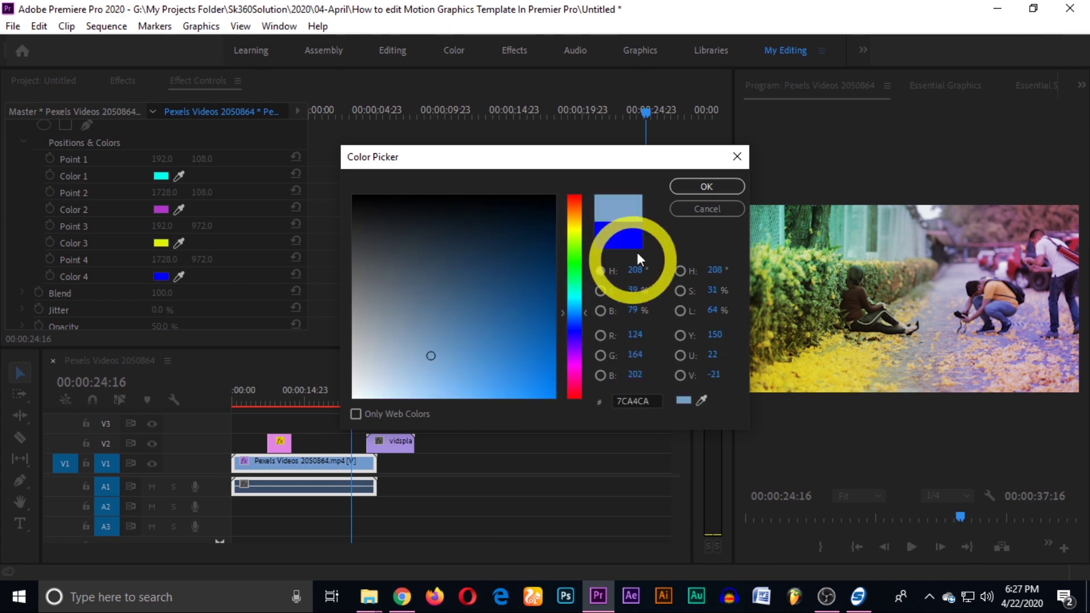
click(690, 194)
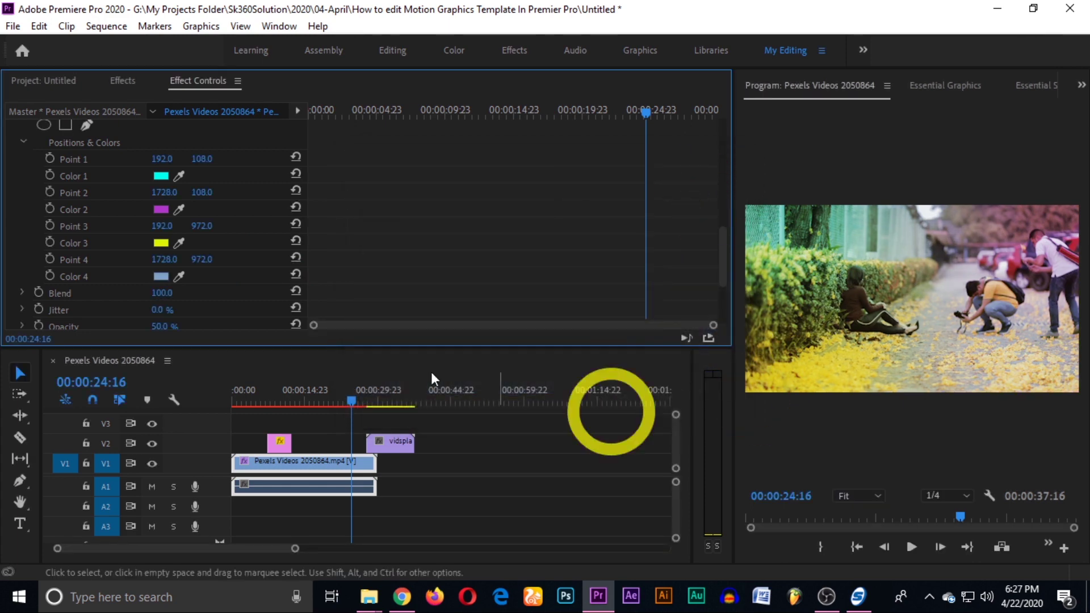
Step: Move the playhead back to 00:00:13:06 and play the clip to preview the new colours
drag(354, 392, 296, 402)
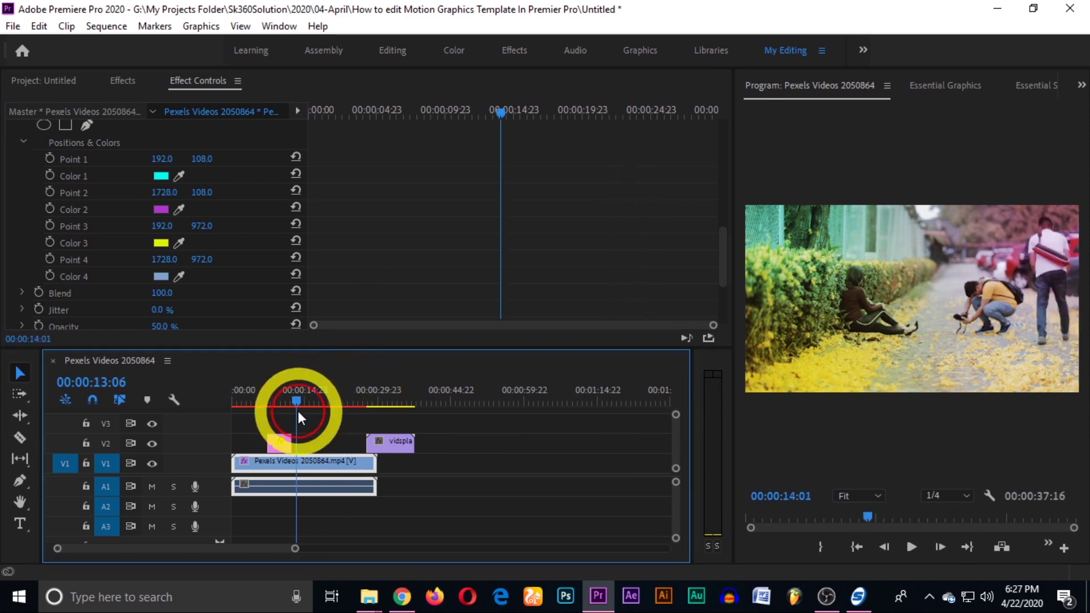
key(space)
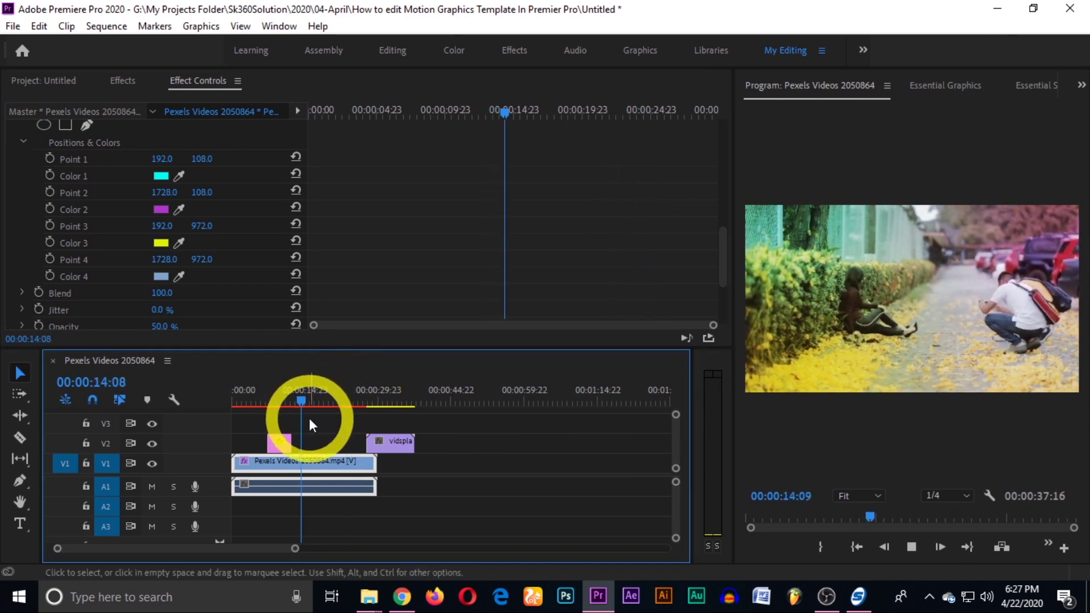
key(space)
Step: Lower the 4-Color Gradient's Blend value from 100 to 5.0
scroll(297, 290, down, 2)
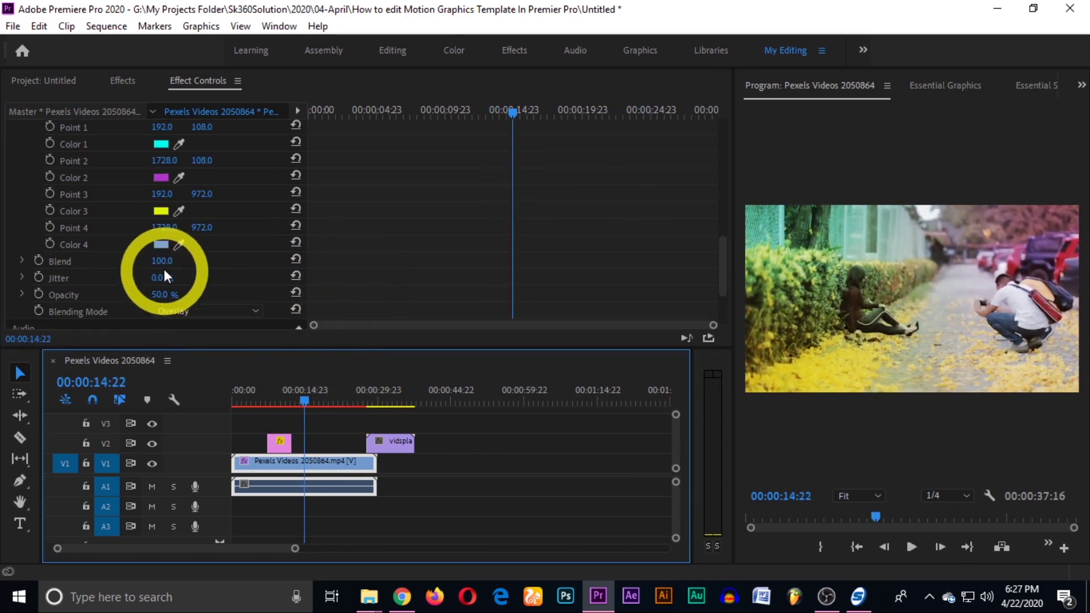
drag(161, 264, 174, 262)
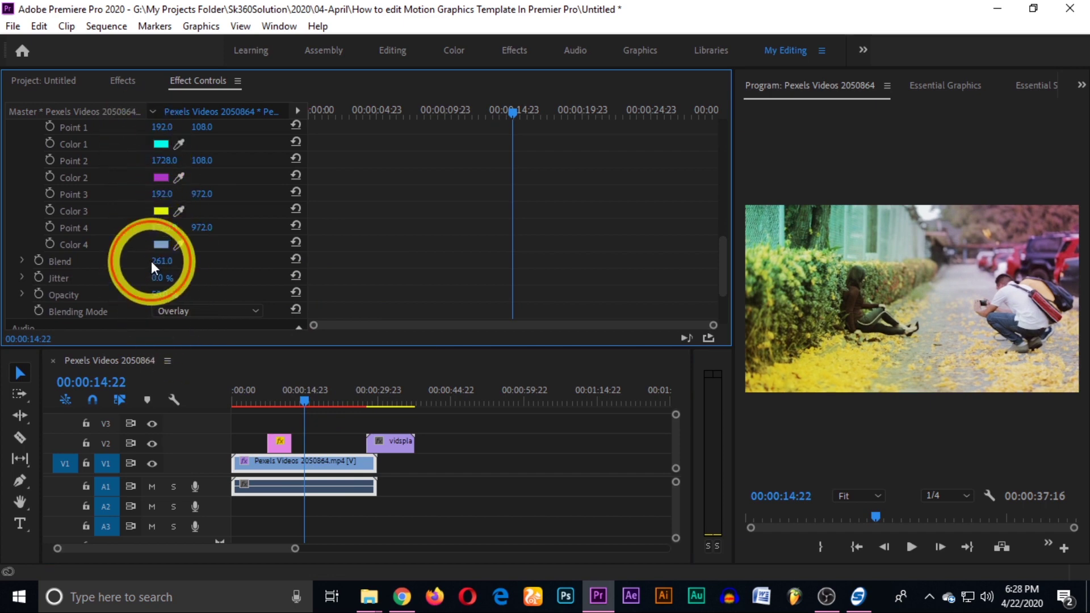
drag(151, 262, 215, 406)
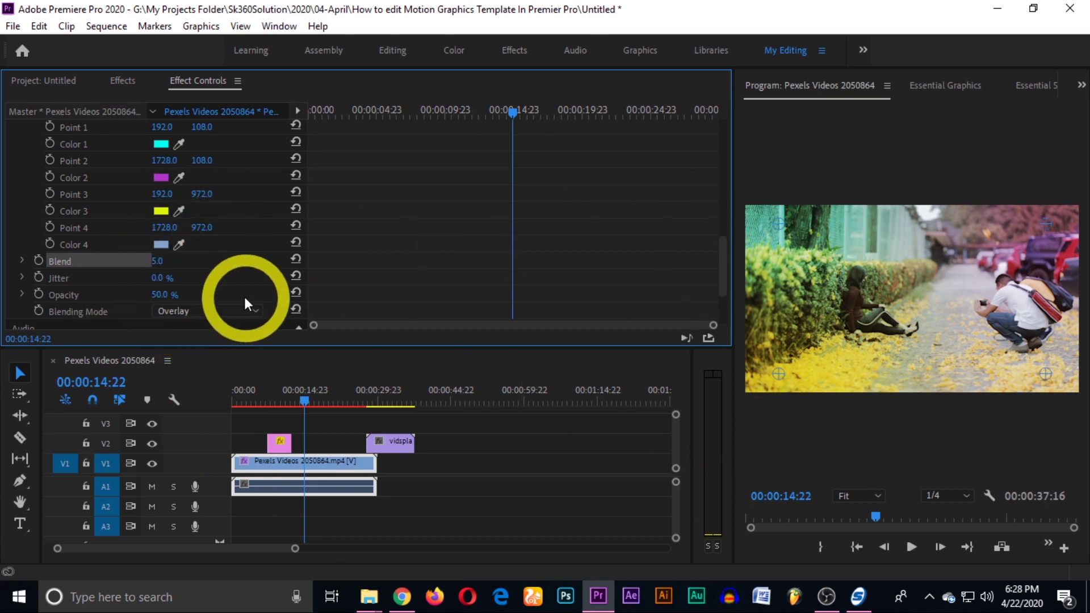
scroll(250, 284, down, 3)
Step: Try Screen and Color Dodge blending on the gradient, then settle on Overlay
click(235, 263)
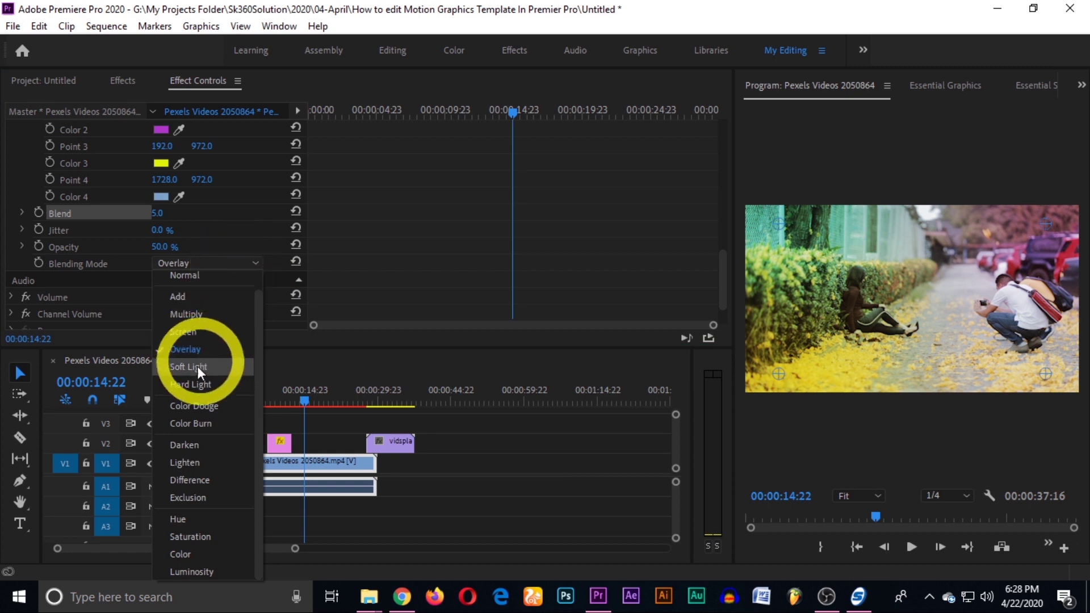
click(194, 331)
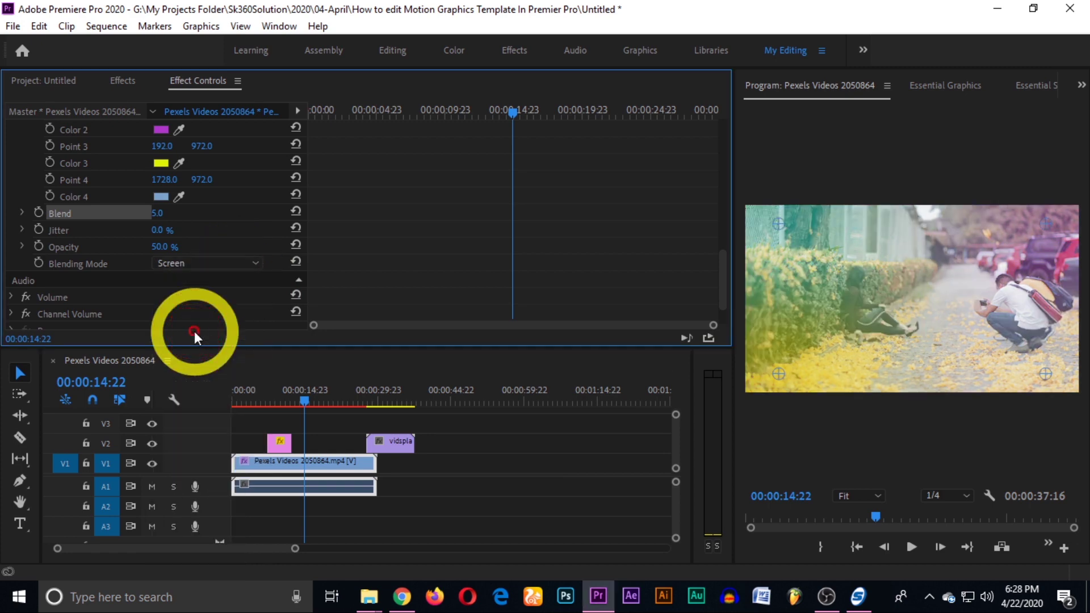
click(221, 263)
click(204, 403)
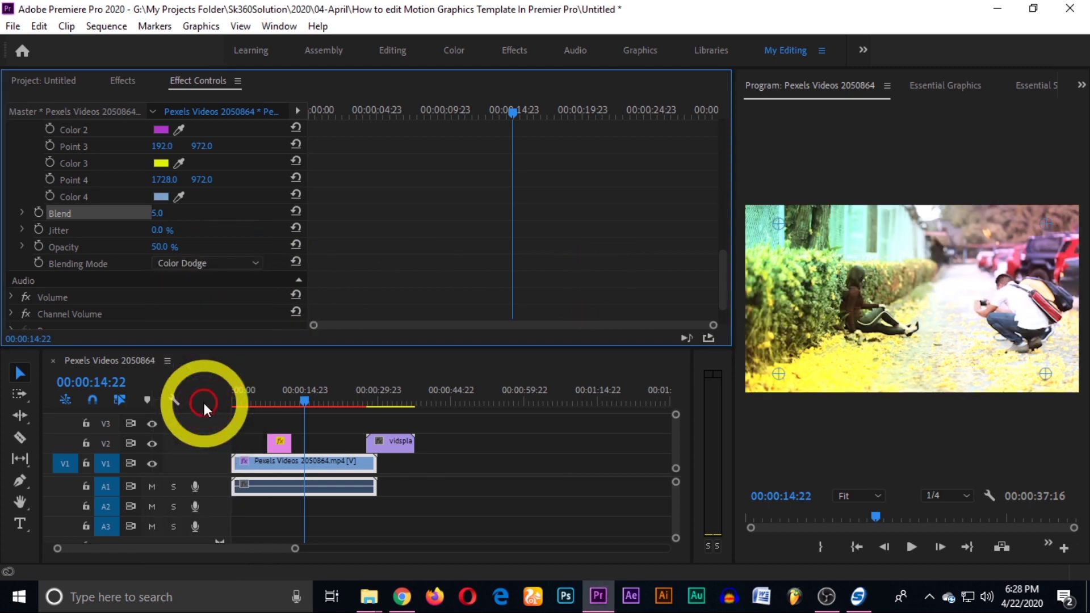
click(217, 263)
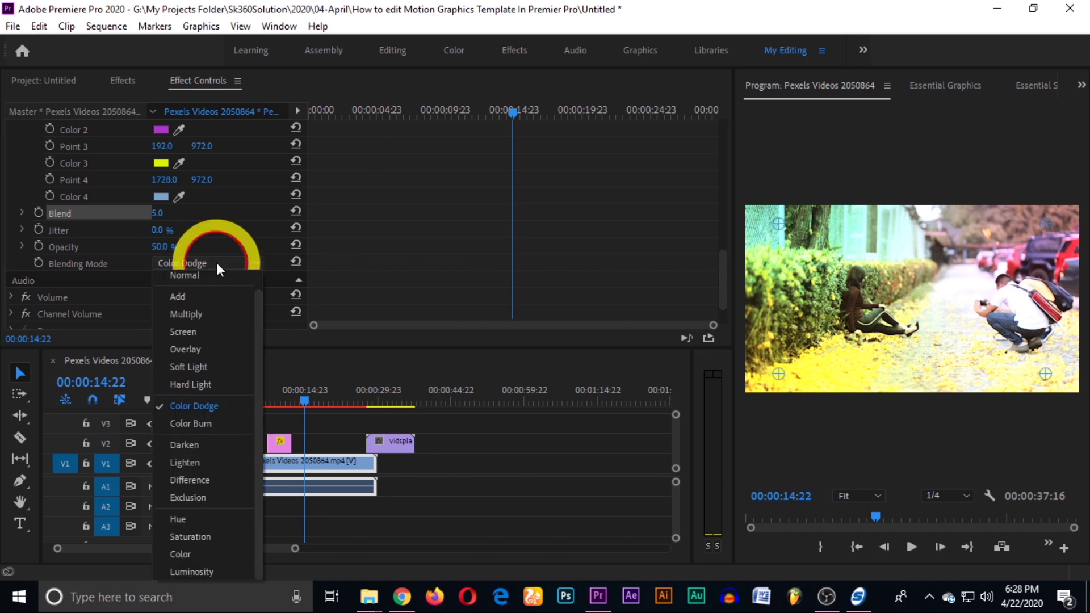
click(202, 348)
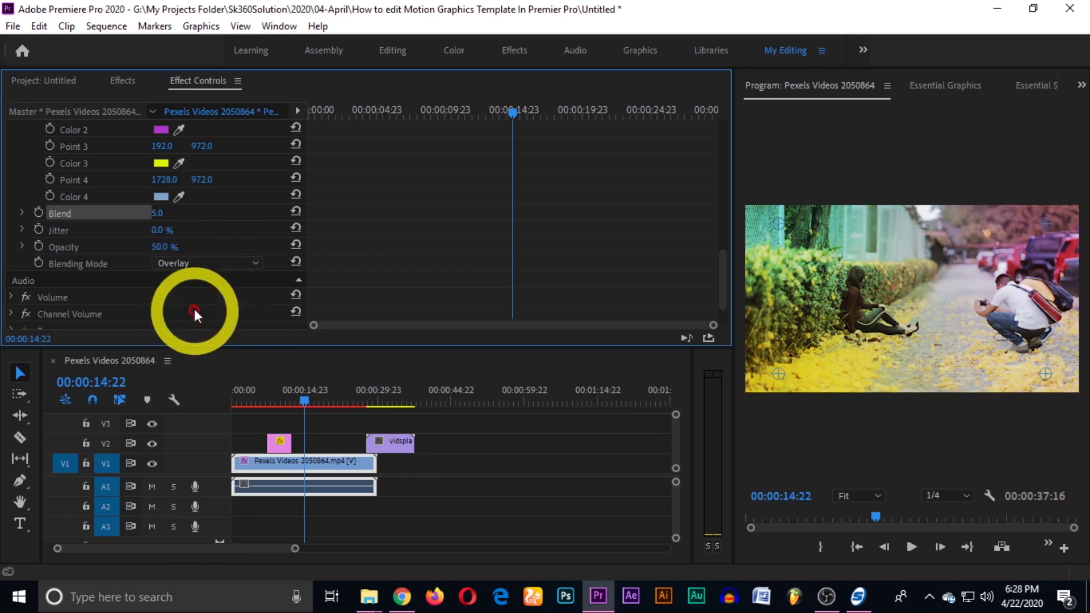
Step: Preview the tinted street clip in a maximized Program Monitor, toggling Global FX Mute to compare
scroll(141, 222, up, 5)
scroll(141, 222, up, 3)
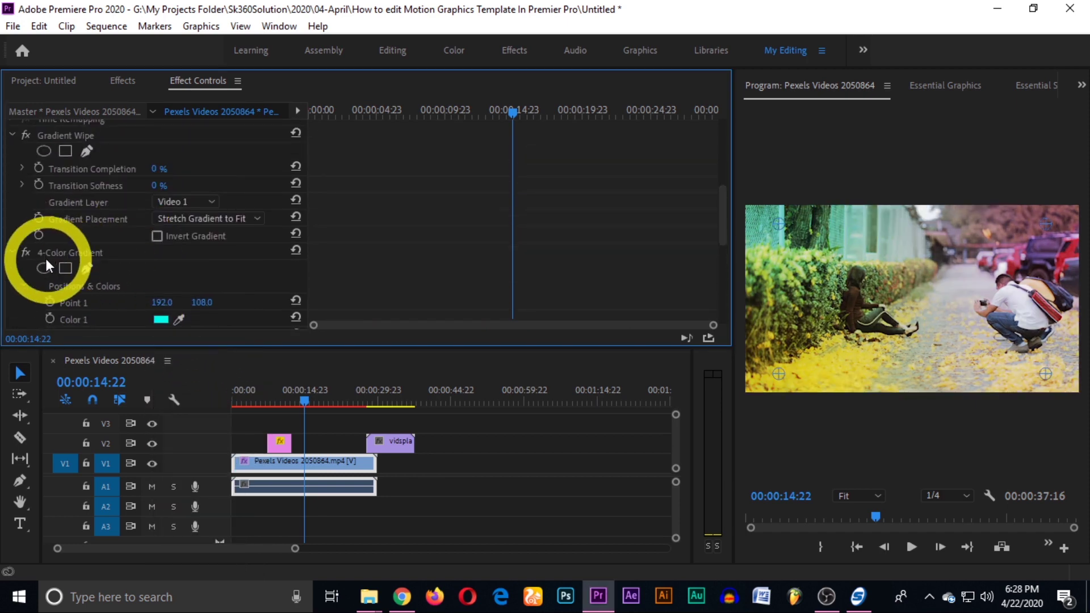
key(grave)
click(752, 549)
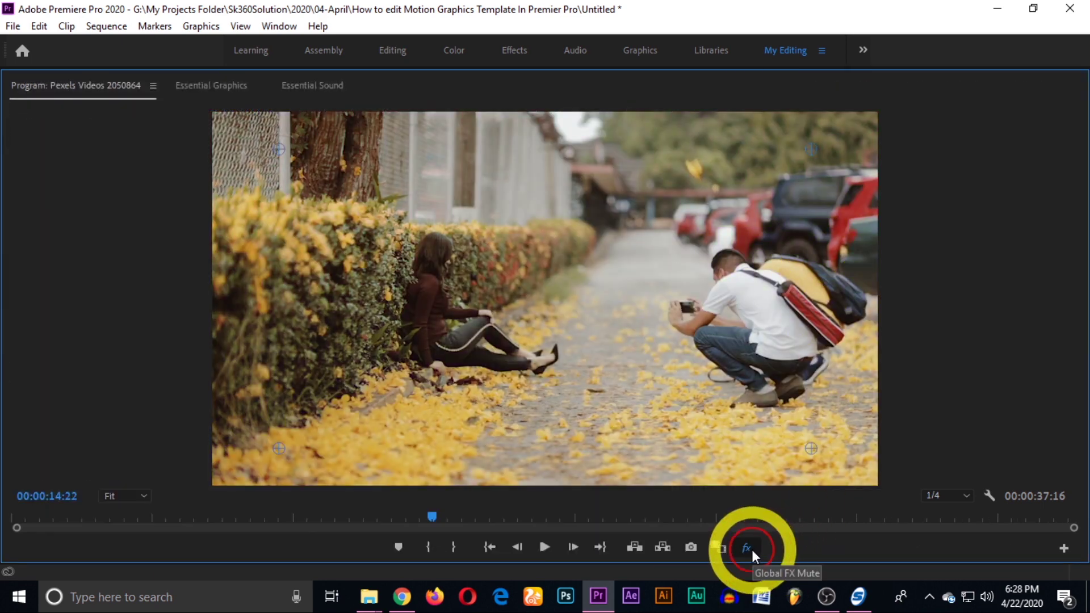
click(751, 550)
key(space)
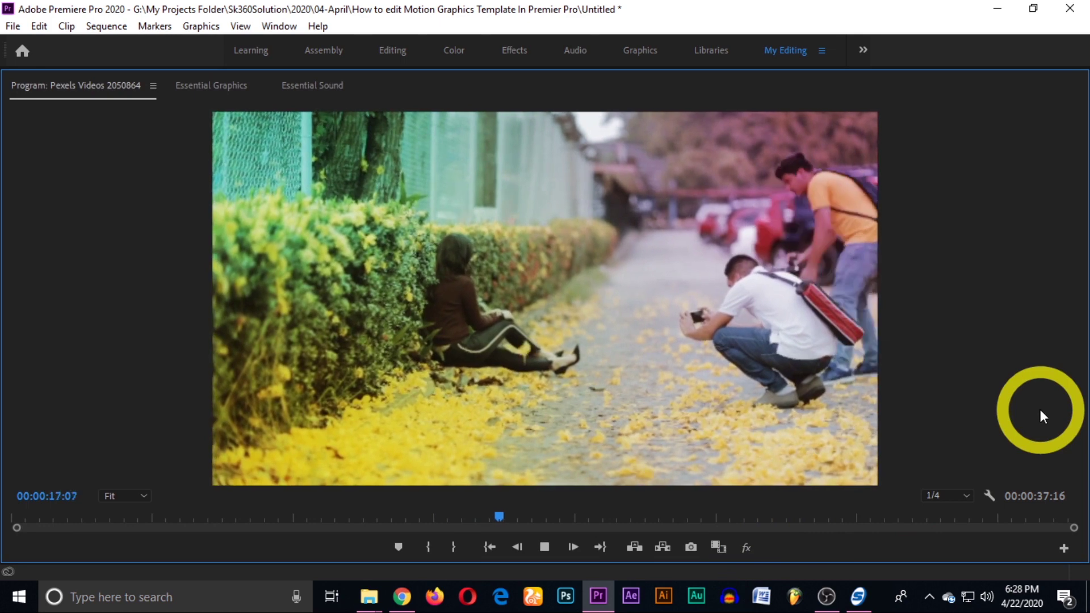
key(space)
key(grave)
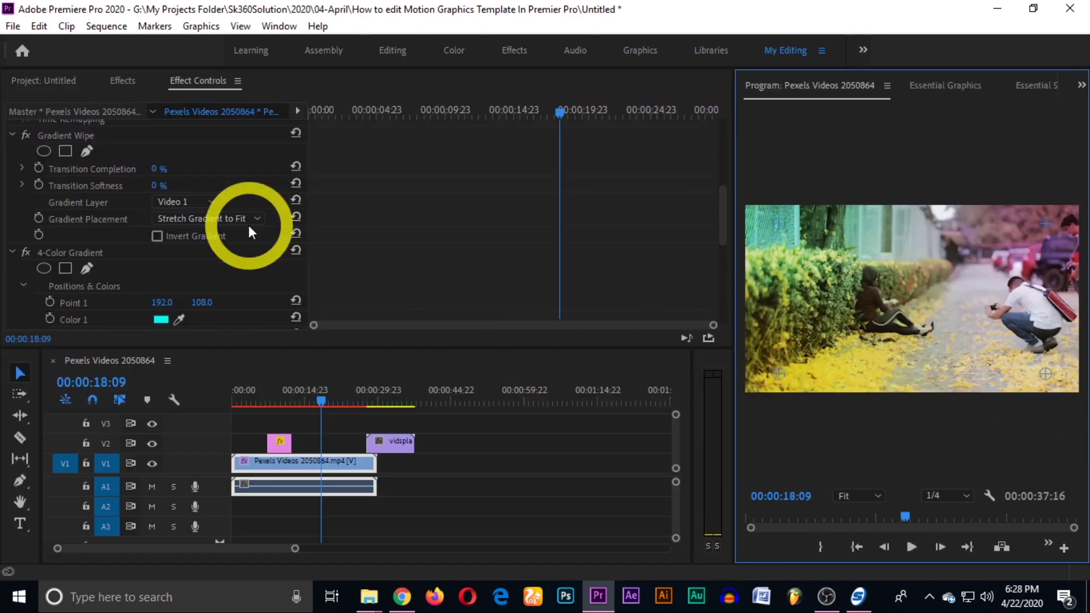
Step: Select the winter landscape clip on V2 and apply 4-Color Gradient to it
click(57, 80)
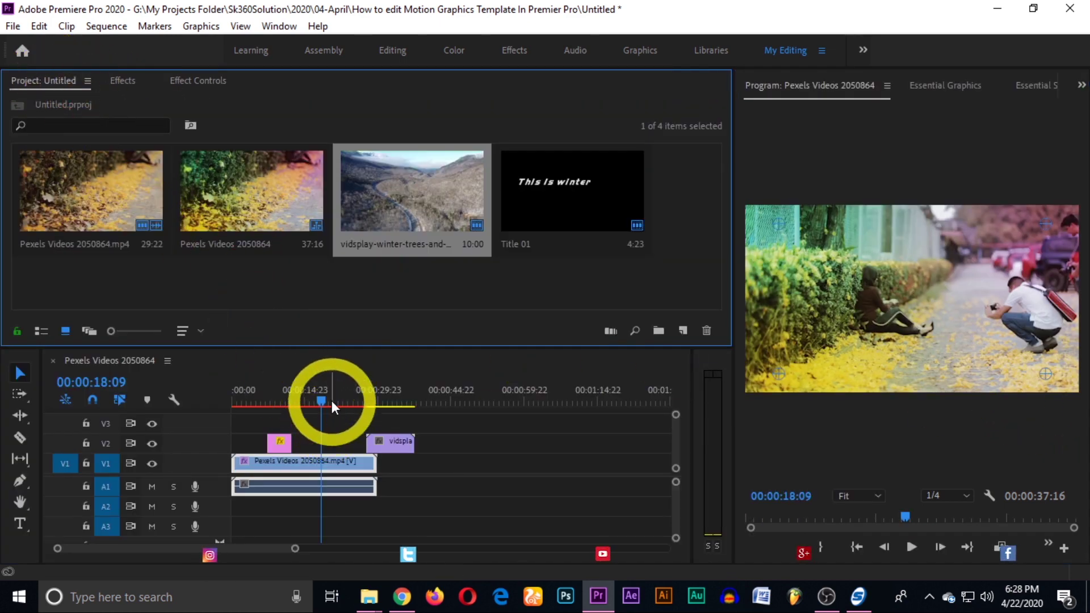
drag(322, 412, 384, 403)
click(404, 445)
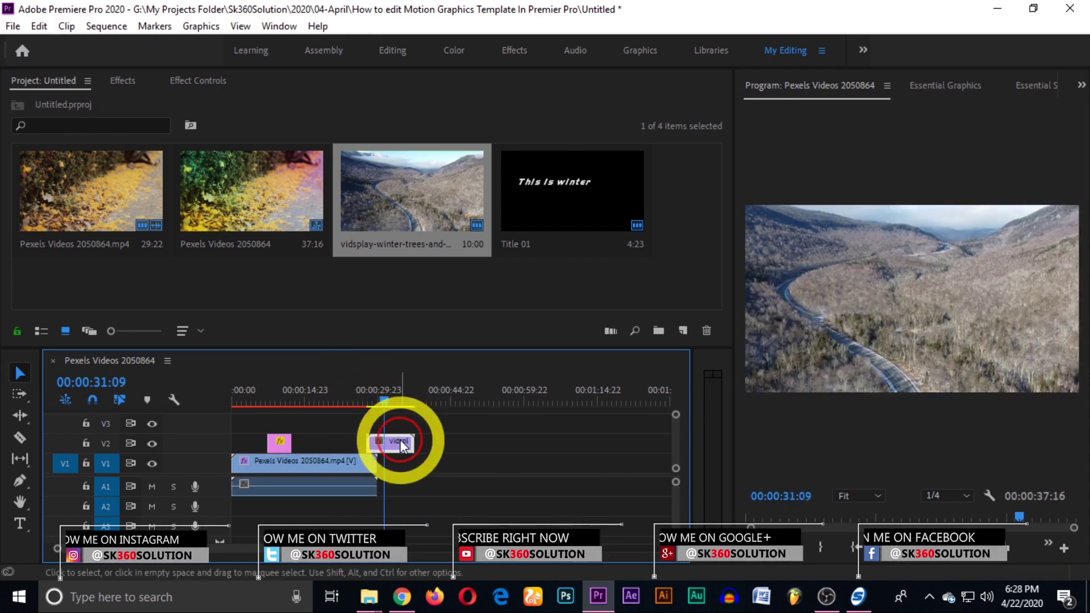
click(126, 81)
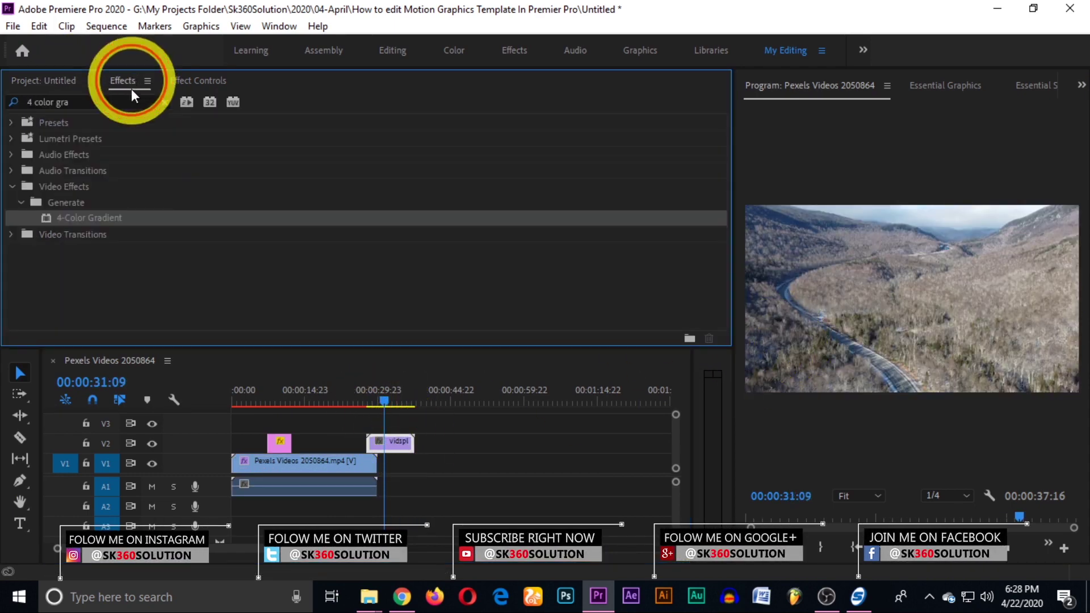
drag(101, 218, 394, 439)
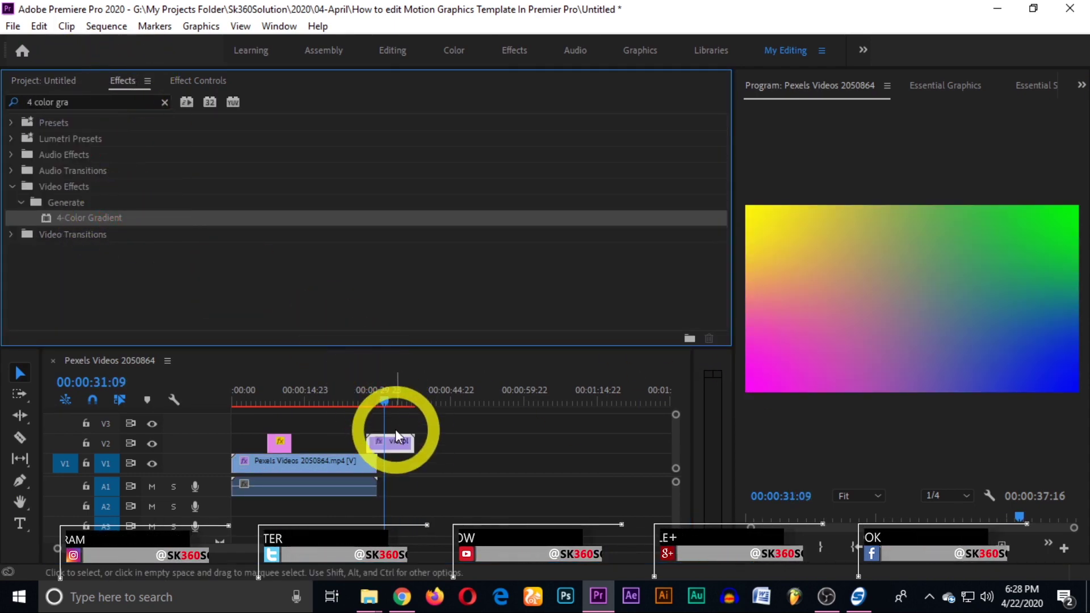
Step: Set the winter clip's 4-Color Gradient blending mode to Overlay
click(199, 81)
scroll(201, 247, down, 5)
scroll(201, 248, down, 3)
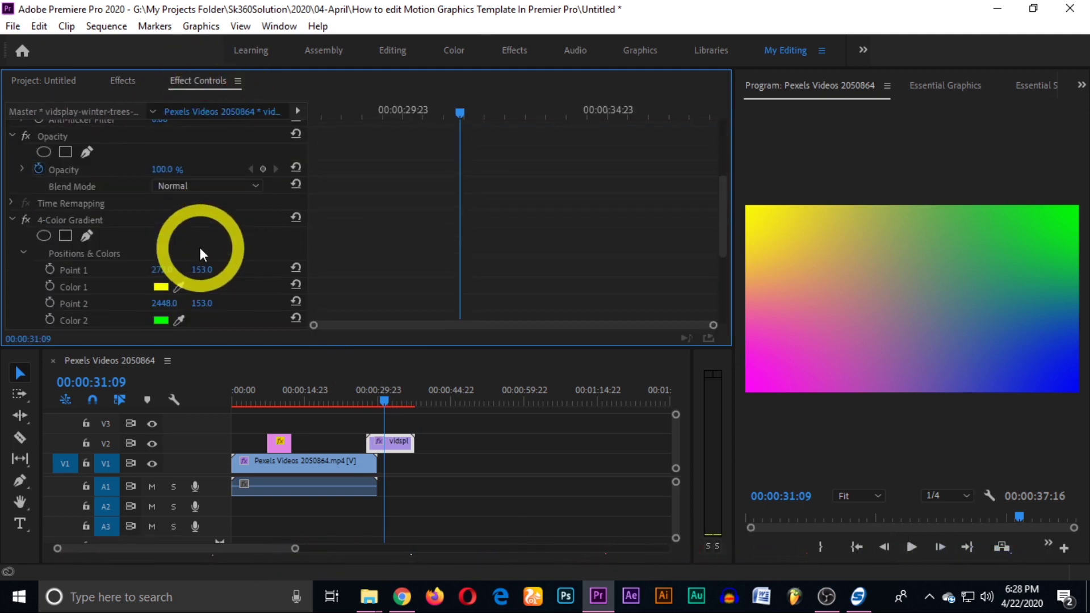
scroll(198, 248, down, 2)
scroll(199, 249, down, 2)
click(242, 285)
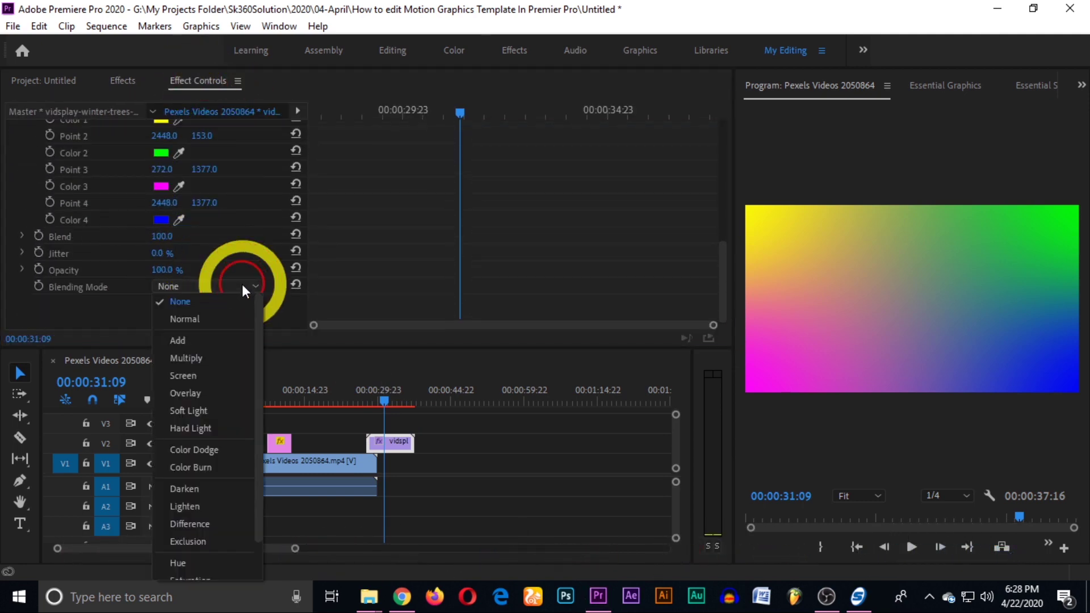
click(192, 398)
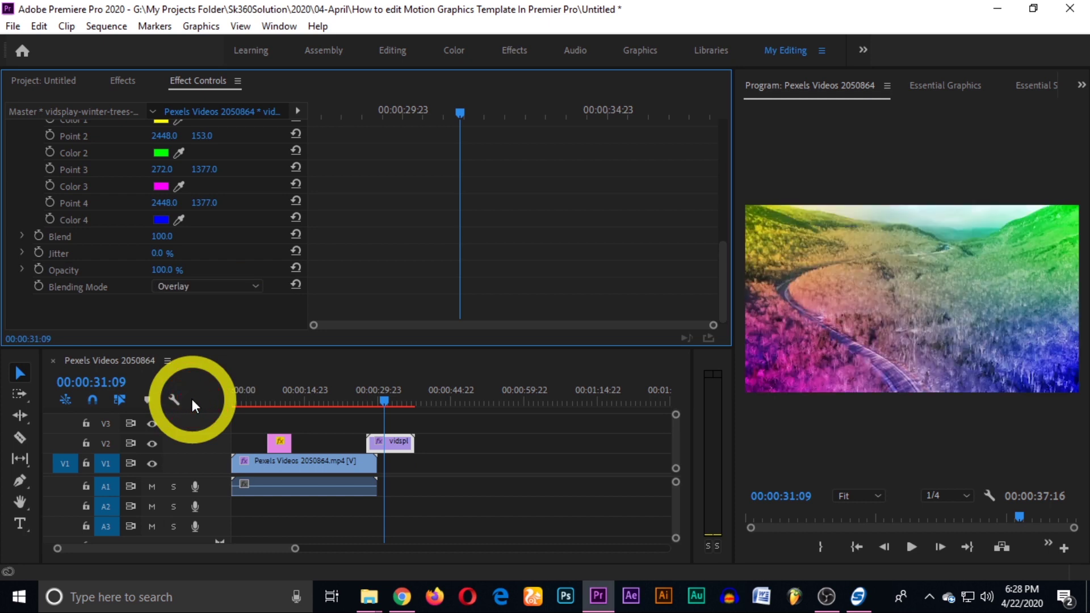
key(space)
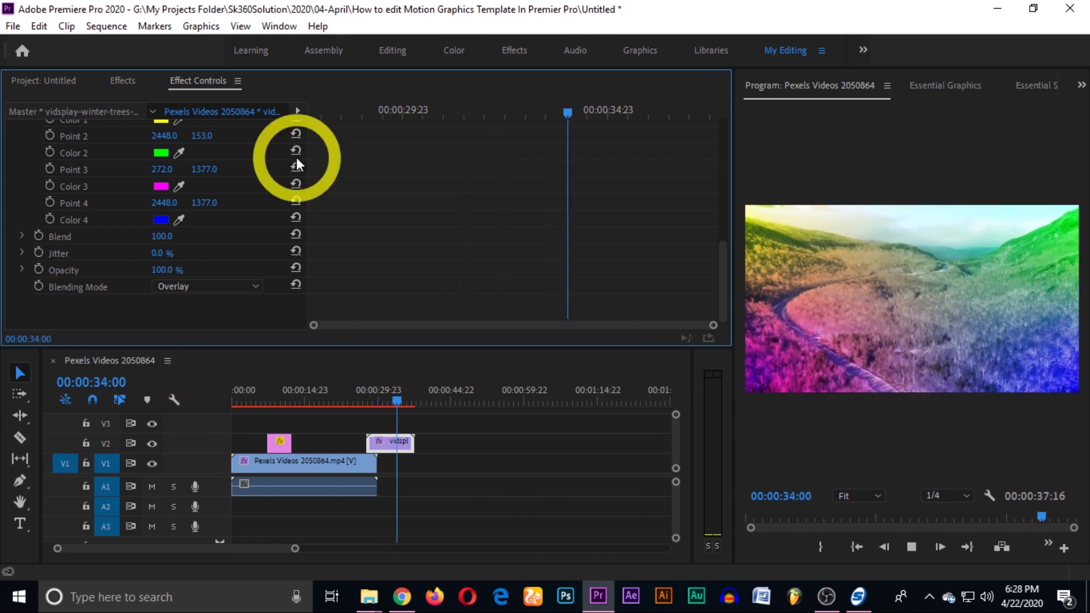
key(grave)
key(space)
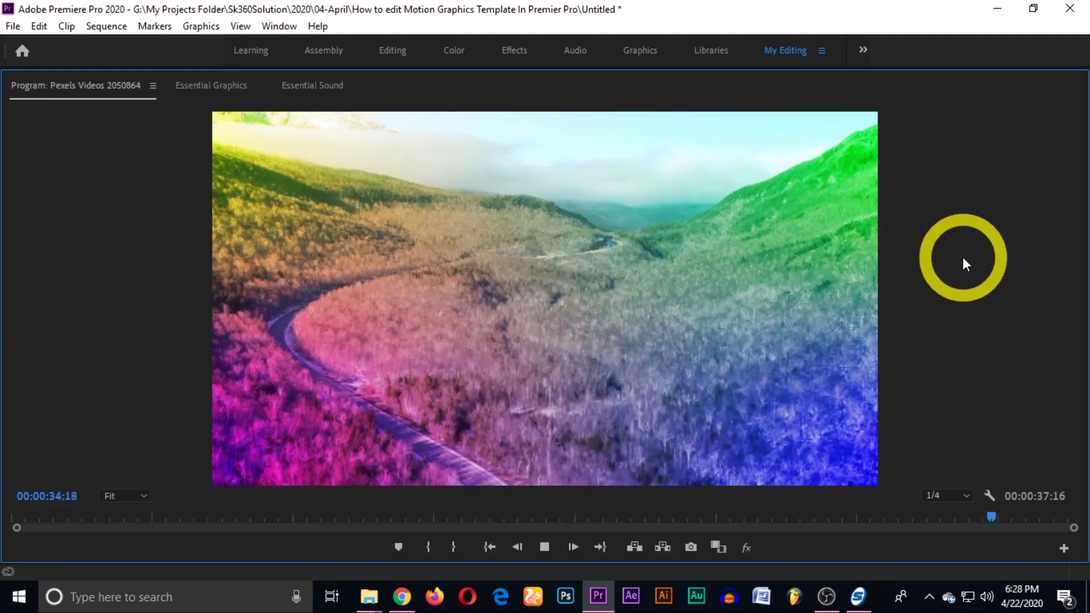
key(space)
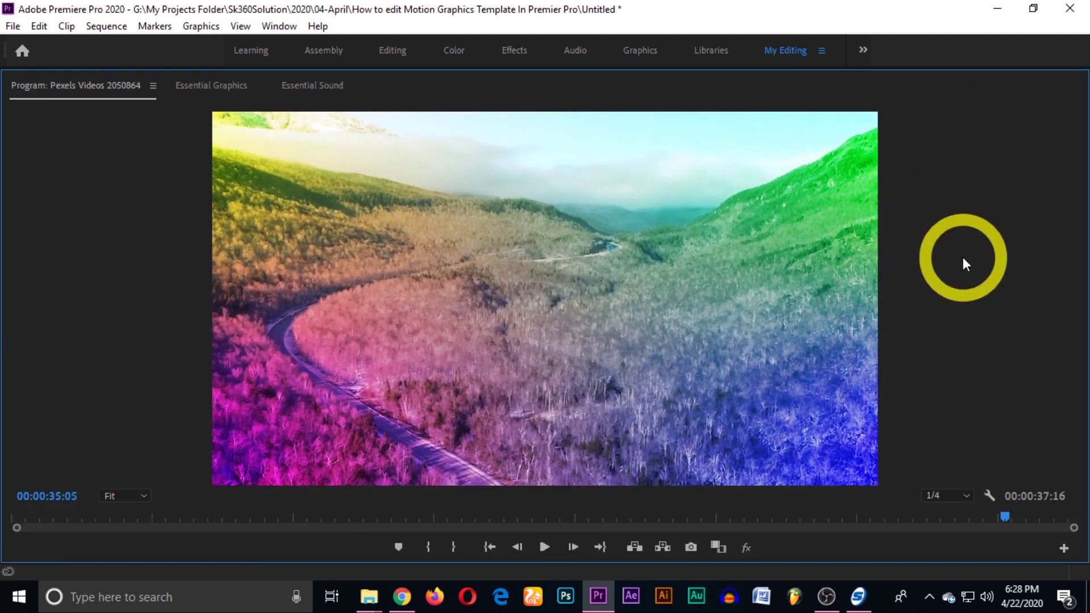
key(space)
key(space)
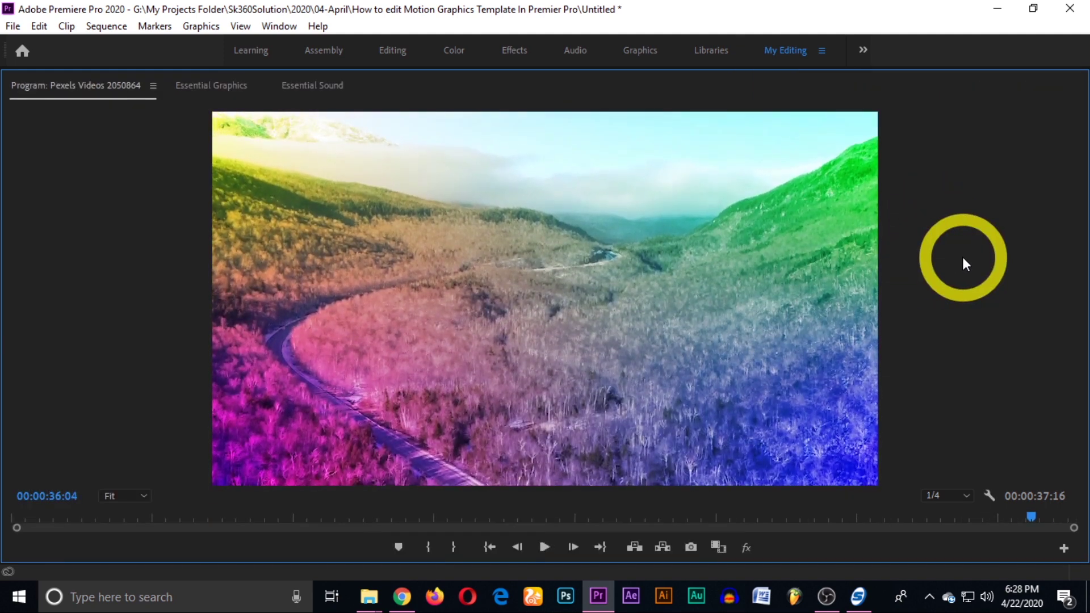
key(grave)
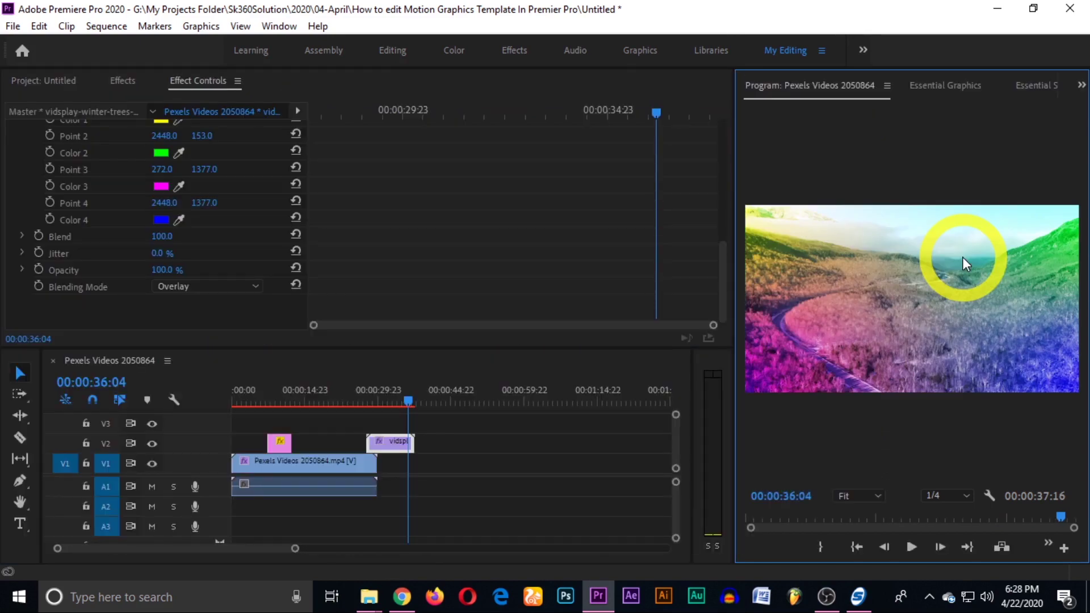
scroll(114, 198, up, 2)
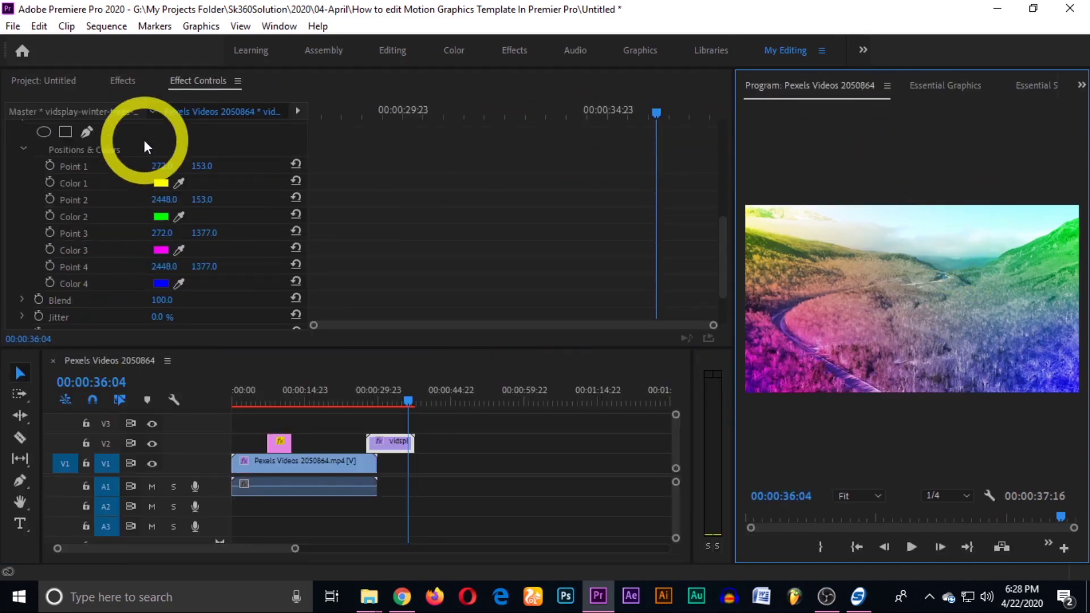
scroll(198, 293, down, 2)
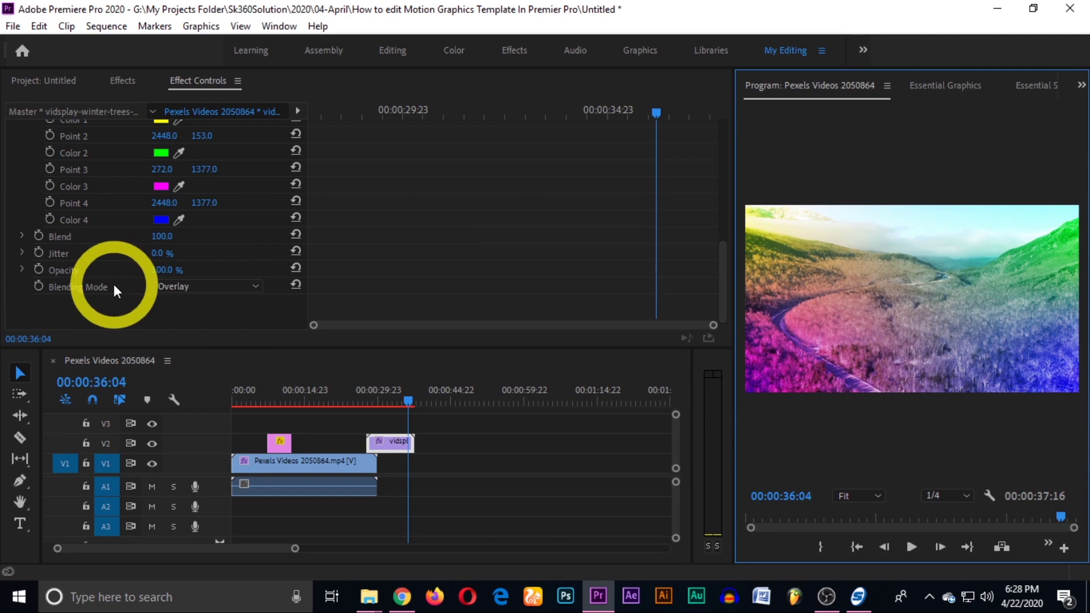